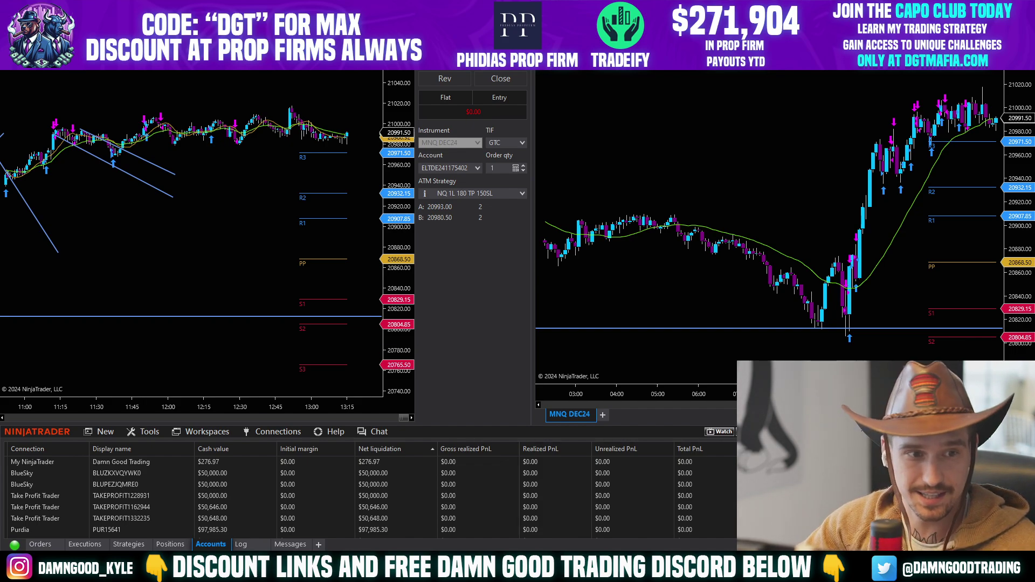
# Step: Switch from the NinjaTrader Control Center to the FlowBots store in the browser
pyautogui.hotkey('alt', 'Tab')
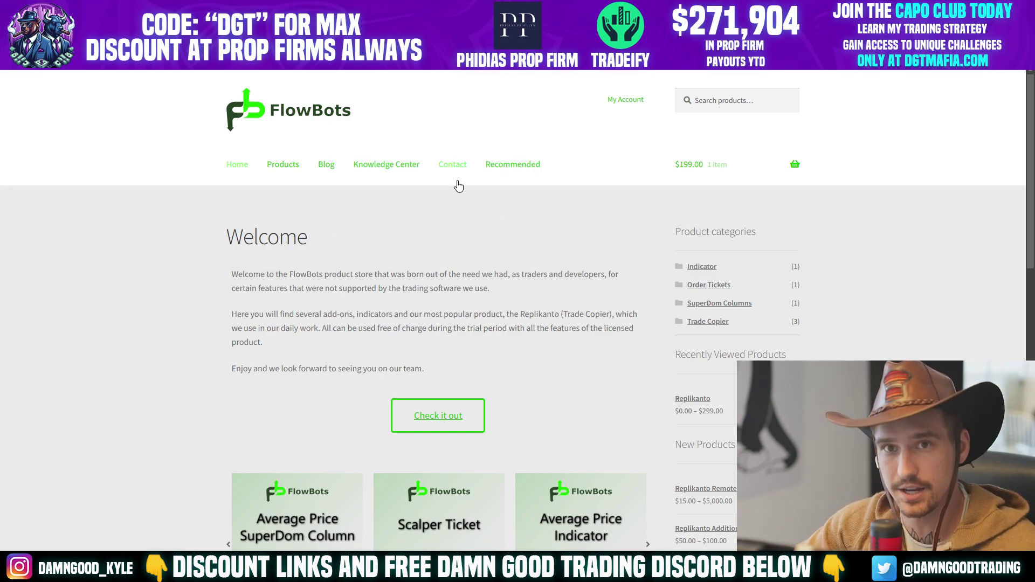
# Step: Open the Replikanto product page from the store's product carousel
pyautogui.scroll(-3, 307, 223)
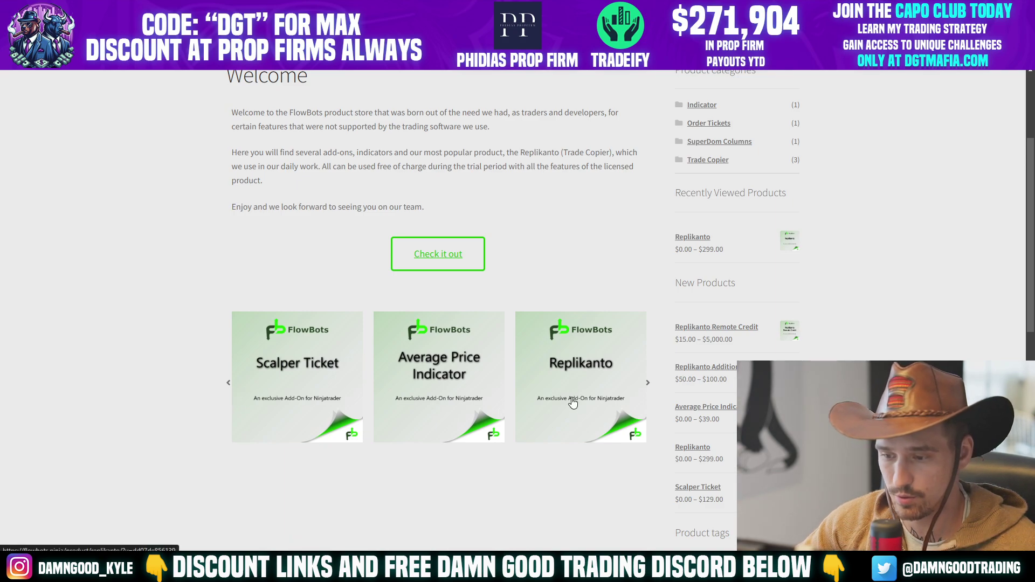
pyautogui.click(647, 384)
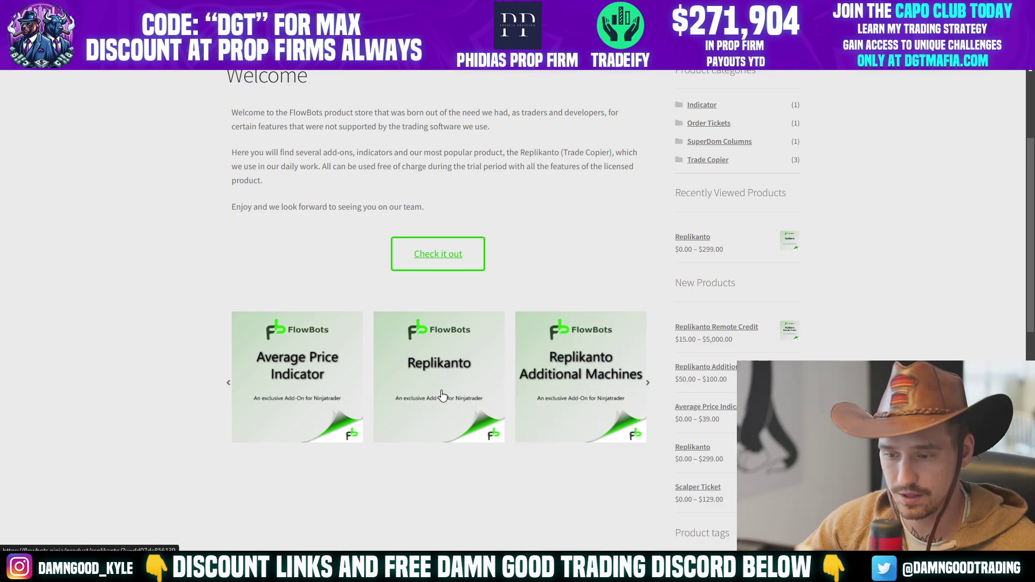
pyautogui.click(415, 437)
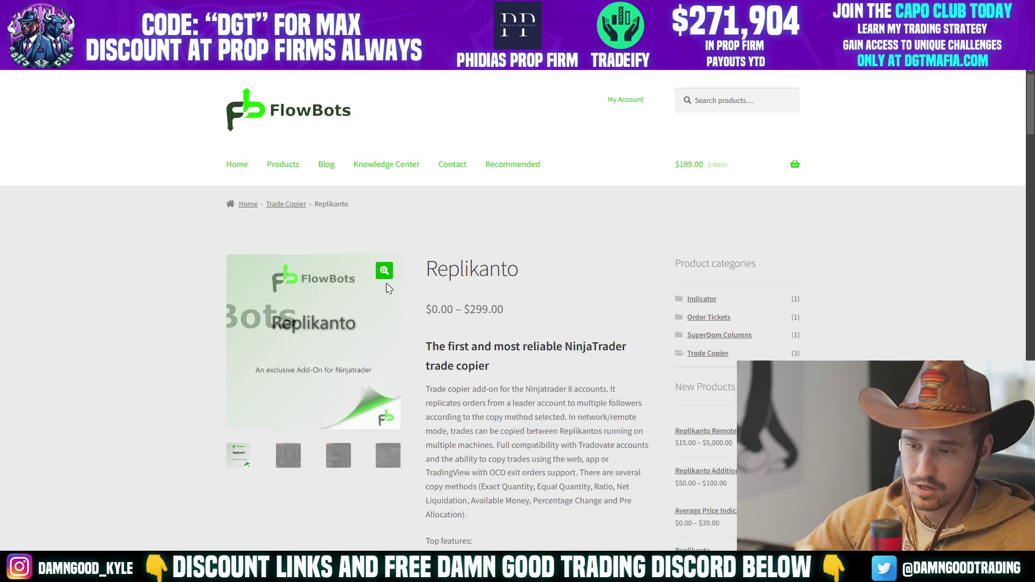
pyautogui.scroll(-3, 470, 247)
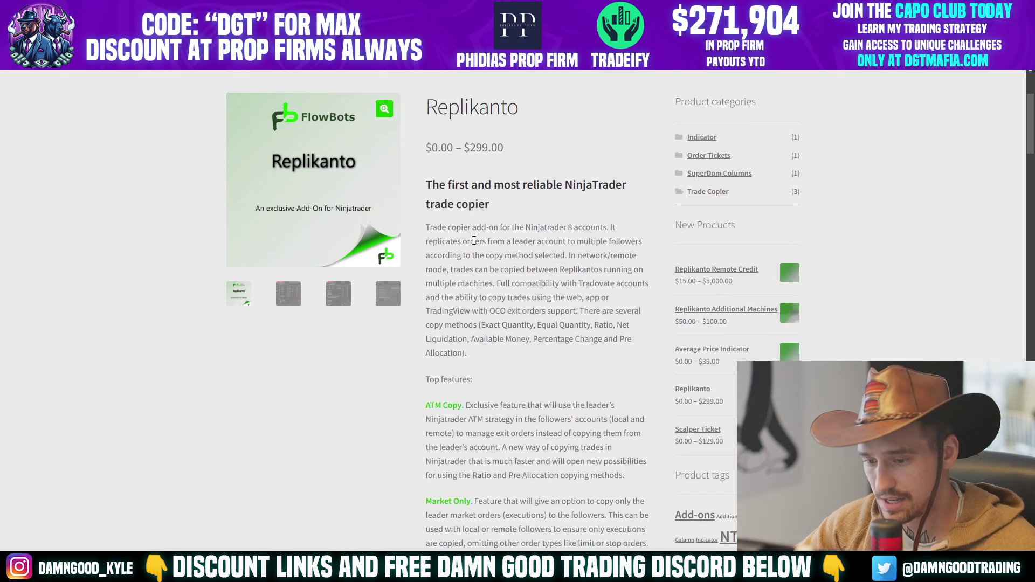
pyautogui.scroll(-12, 474, 241)
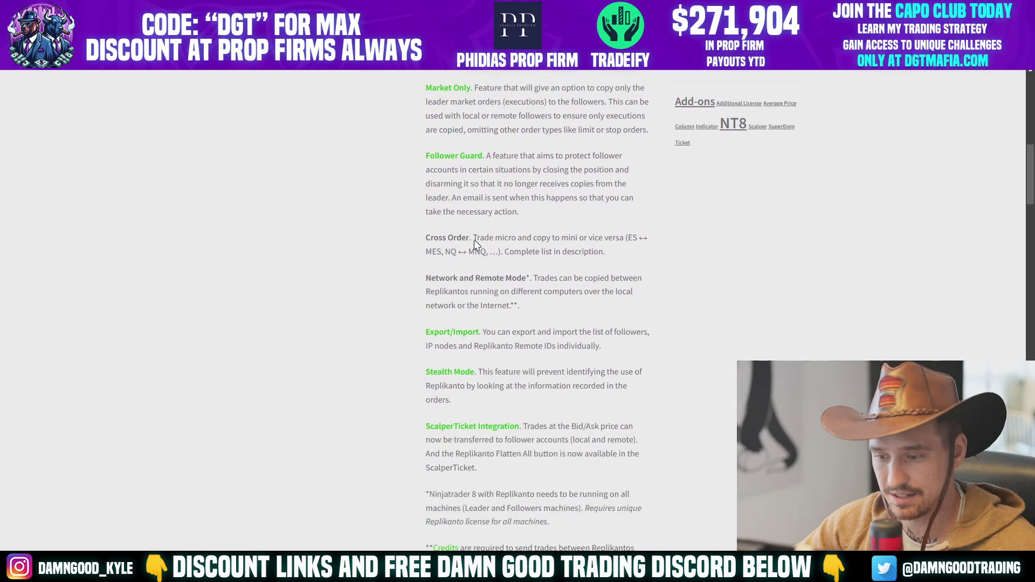
pyautogui.scroll(-4, 474, 240)
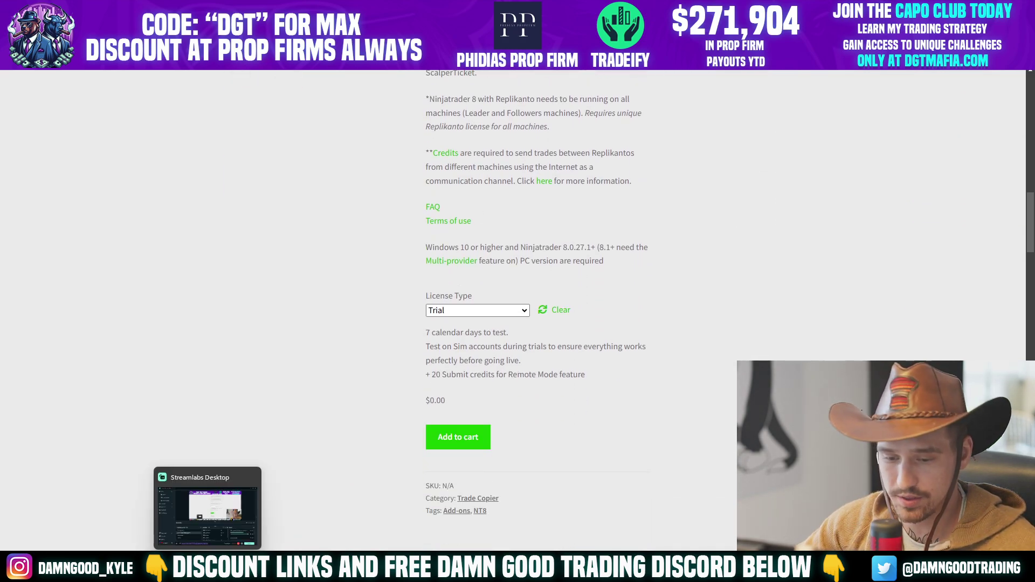
# Step: Add the Single Machine (Lifetime) Replikanto licence at $199.00 to the cart and view it
pyautogui.click(477, 311)
pyautogui.click(508, 354)
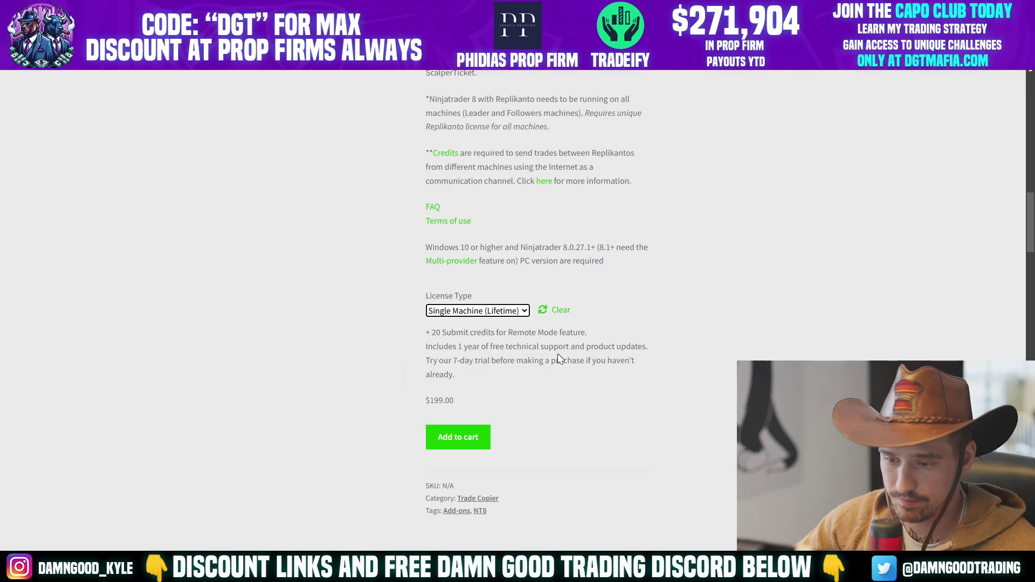
pyautogui.click(554, 354)
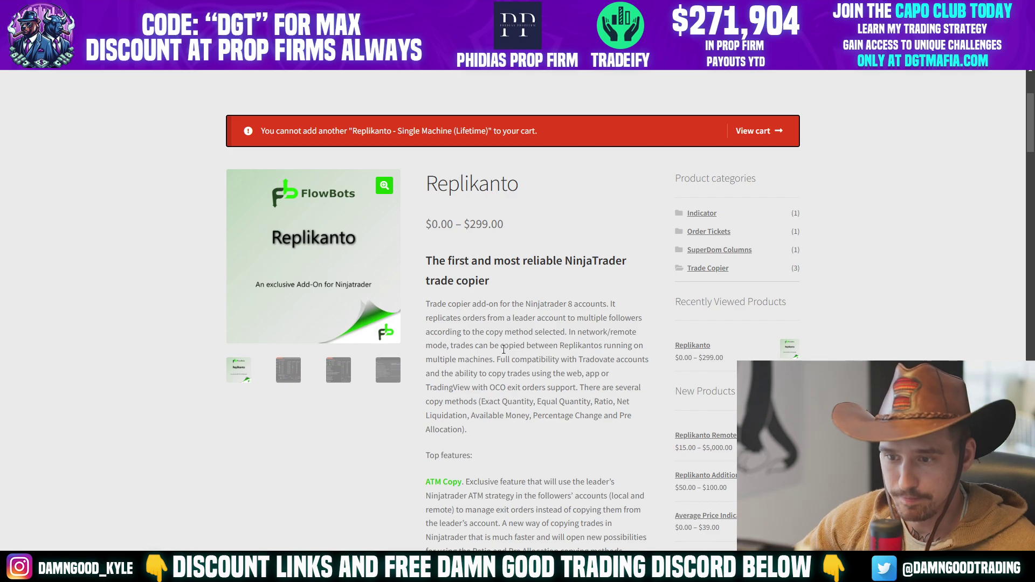
pyautogui.scroll(-6, 520, 329)
pyautogui.scroll(8, 732, 208)
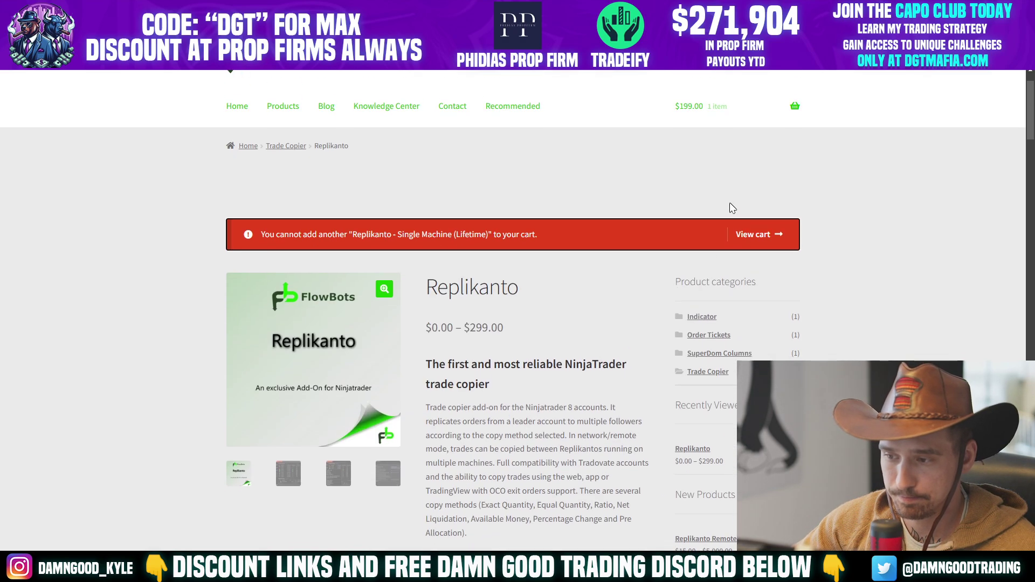
pyautogui.click(757, 234)
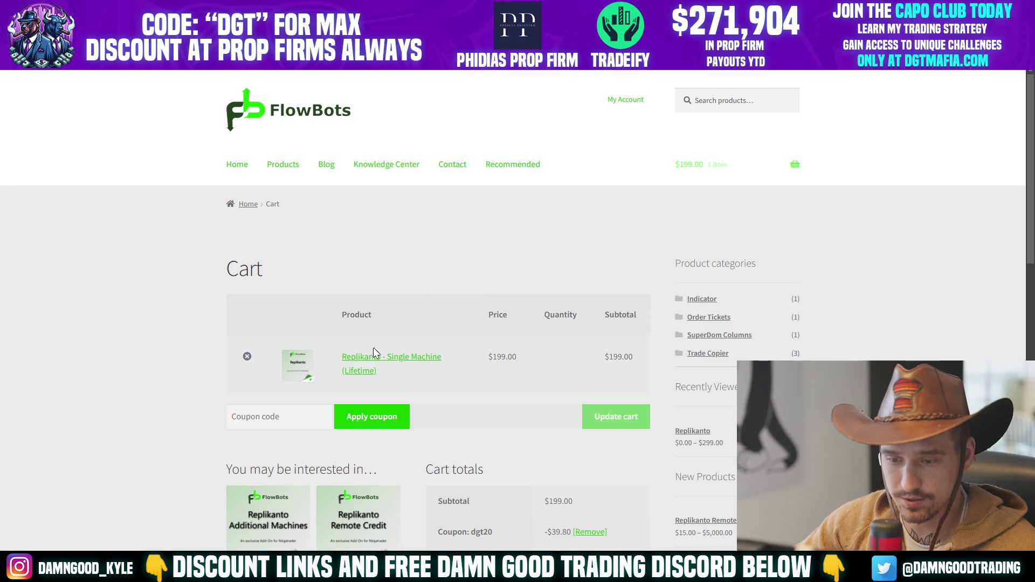
# Step: Apply coupon DGT20 so the Replikanto order totals $159.20, then proceed to checkout
pyautogui.scroll(-1, 484, 349)
pyautogui.scroll(-1, 505, 356)
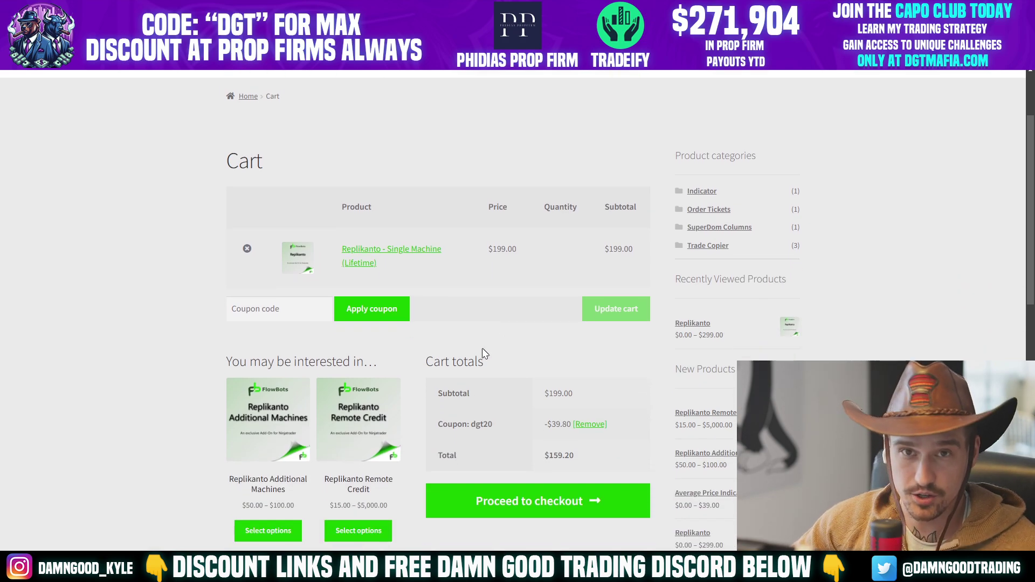
pyautogui.click(300, 309)
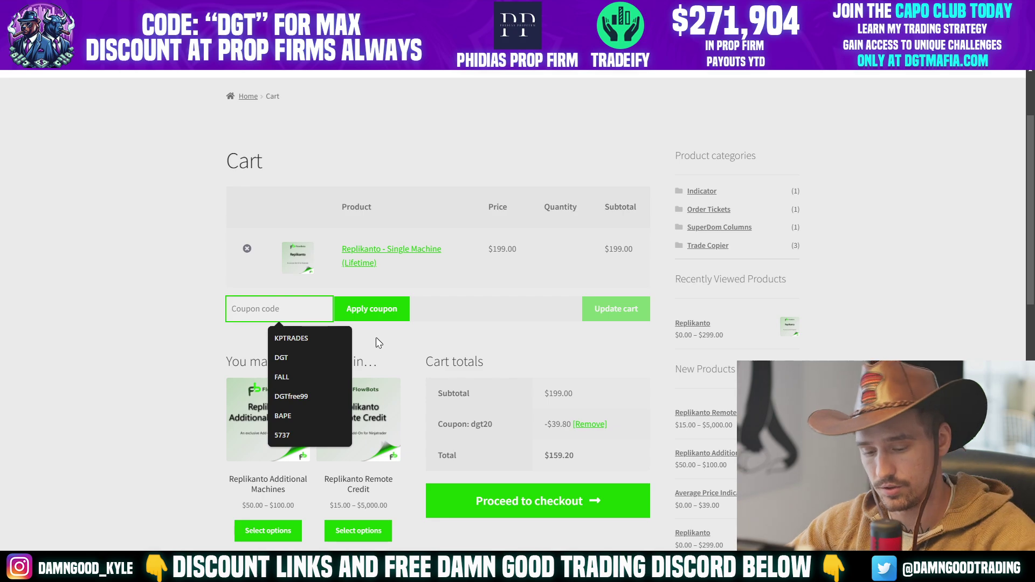
pyautogui.write('DGT20')
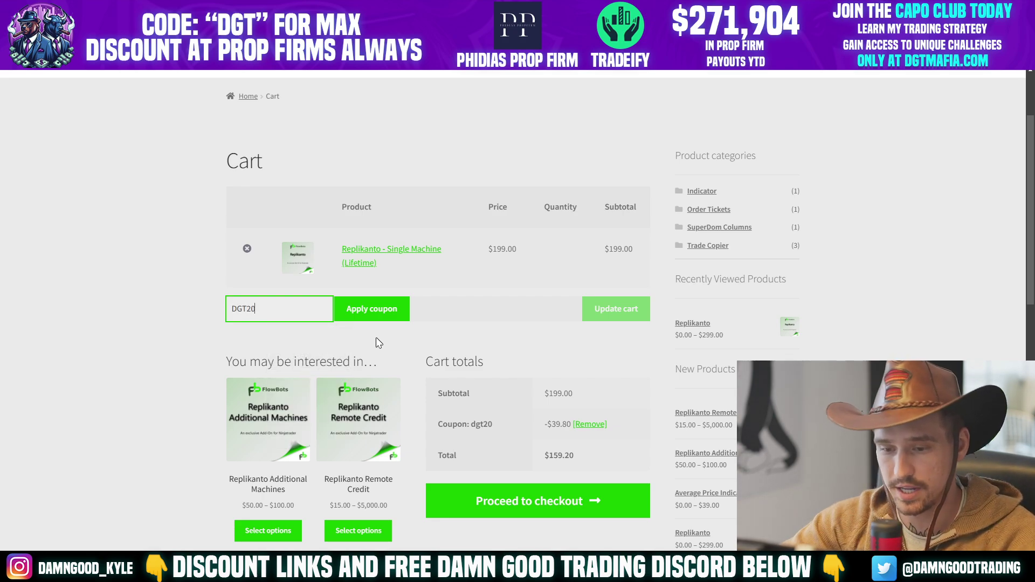
pyautogui.click(367, 314)
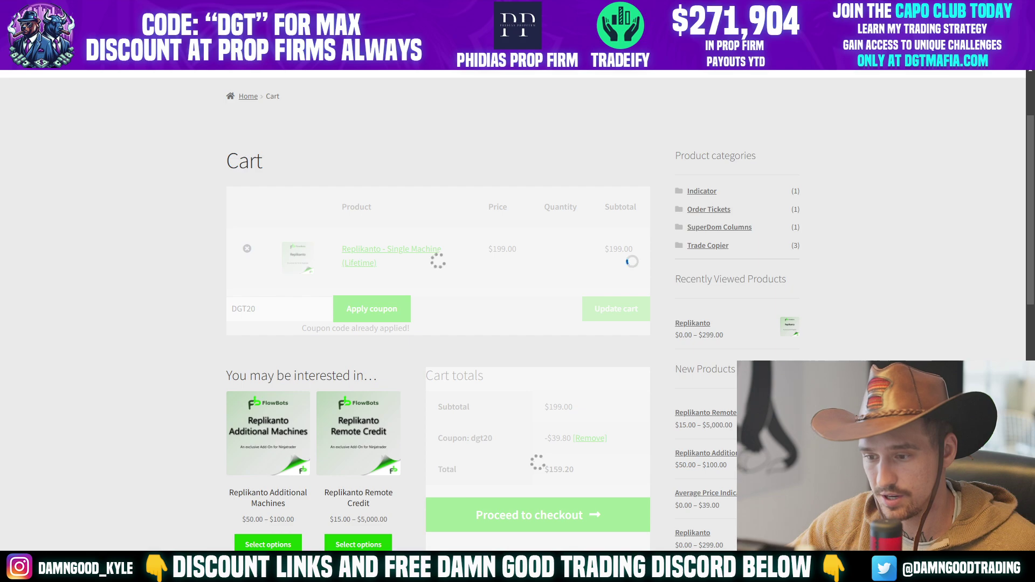
pyautogui.scroll(-2, 593, 295)
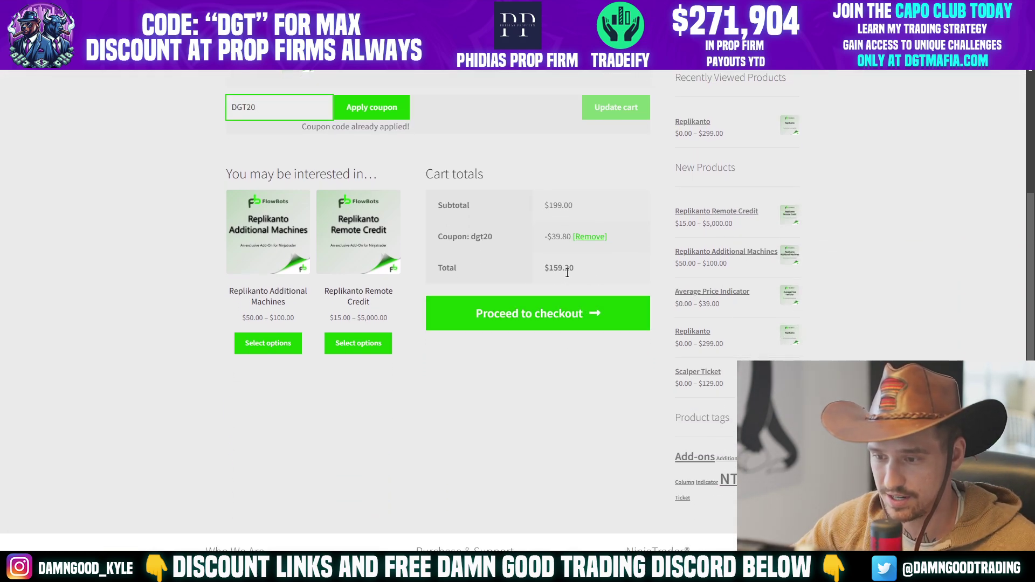
pyautogui.scroll(3, 535, 342)
pyautogui.click(534, 465)
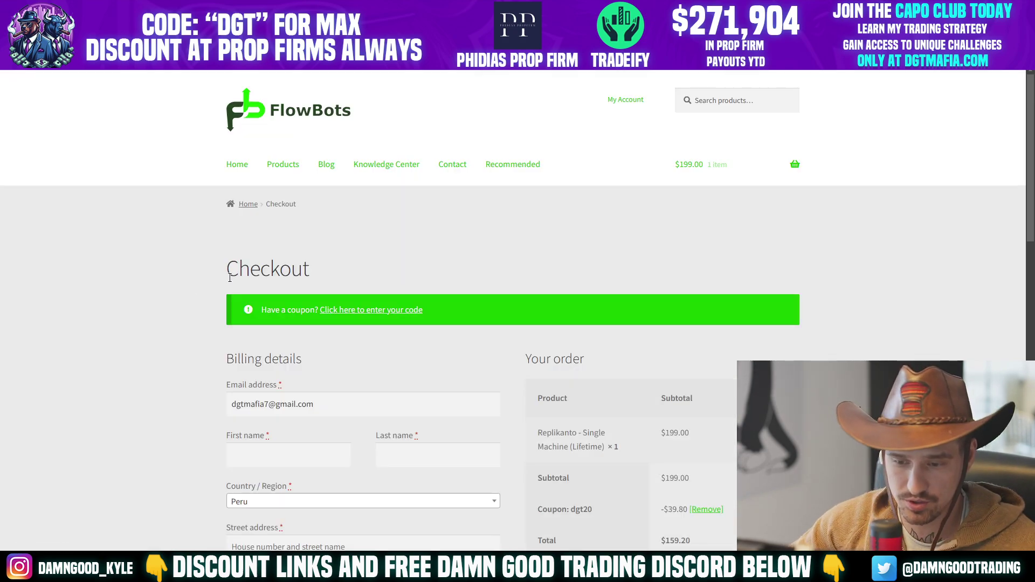
pyautogui.scroll(-4, 163, 281)
pyautogui.scroll(-3, 164, 280)
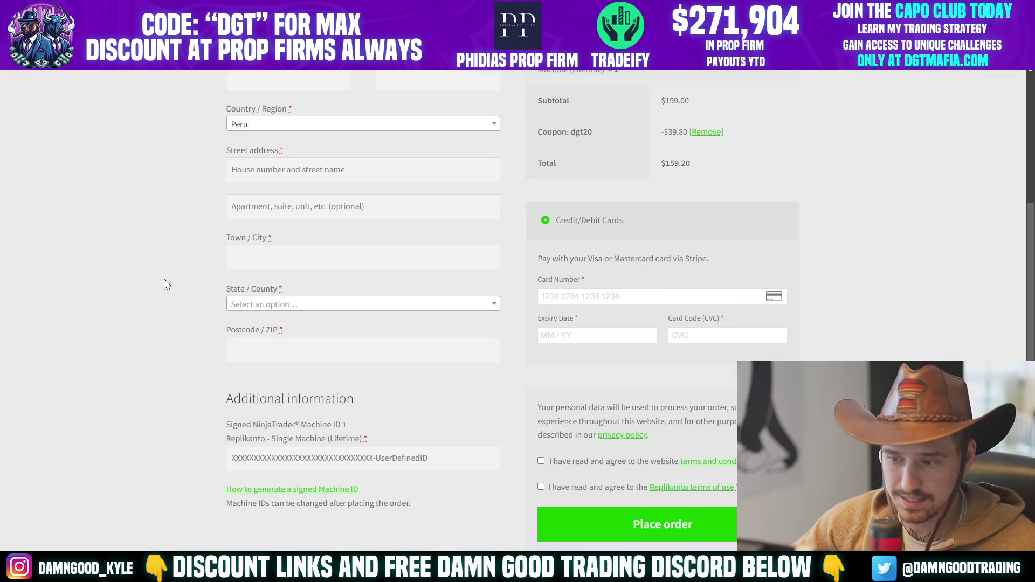
pyautogui.scroll(2, 164, 279)
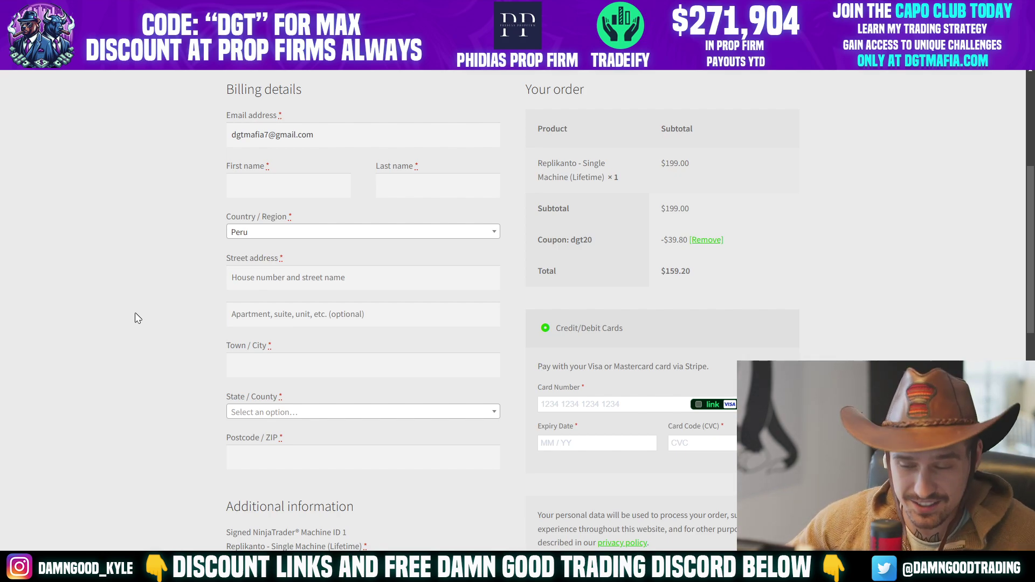
pyautogui.scroll(-2, 169, 297)
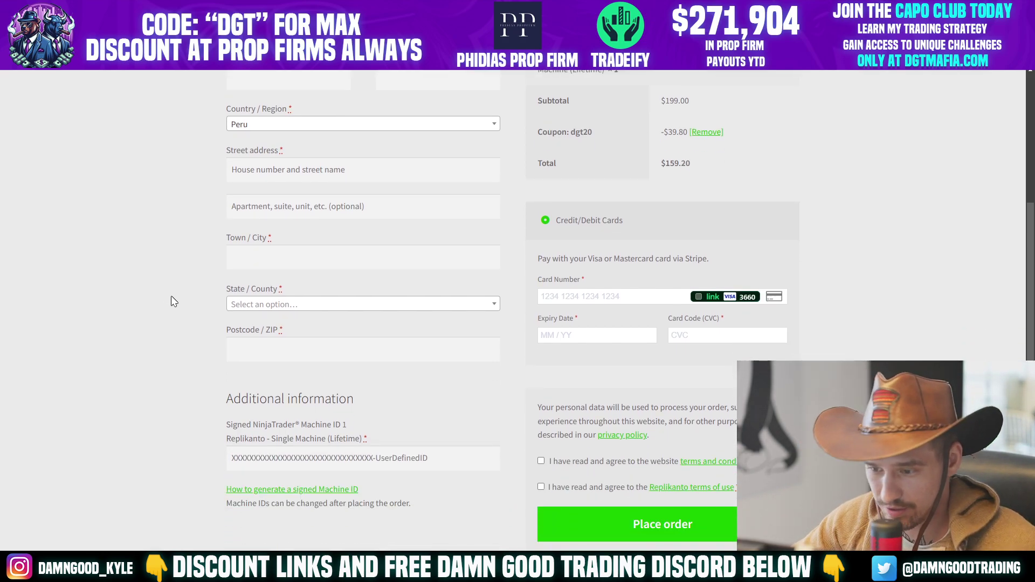
pyautogui.scroll(-3, 171, 296)
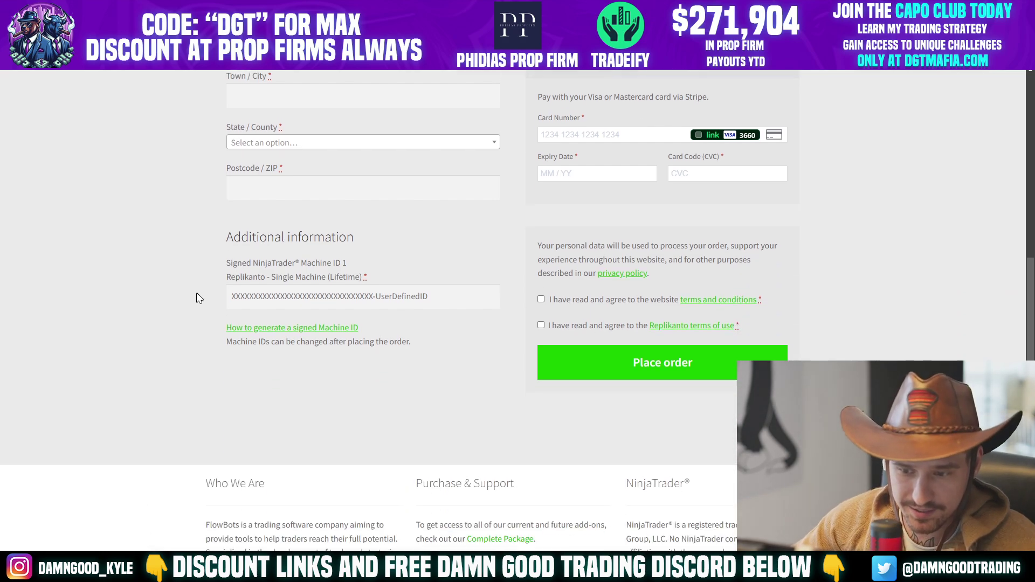
pyautogui.scroll(5, 389, 200)
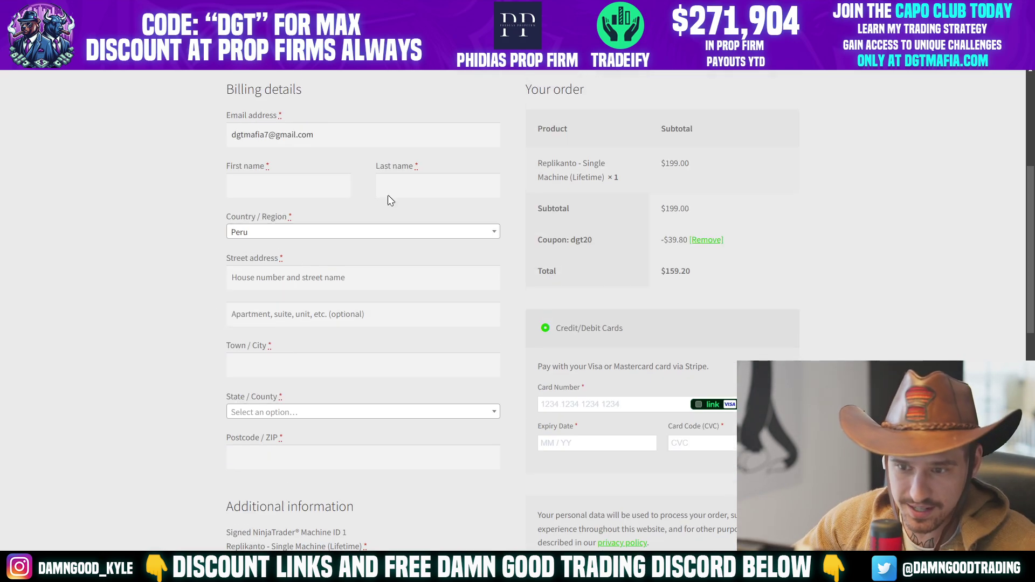
pyautogui.click(309, 235)
pyautogui.scroll(-3, 302, 312)
pyautogui.click(186, 229)
pyautogui.scroll(-5, 163, 202)
pyautogui.scroll(4, 254, 257)
pyautogui.scroll(-3, 483, 293)
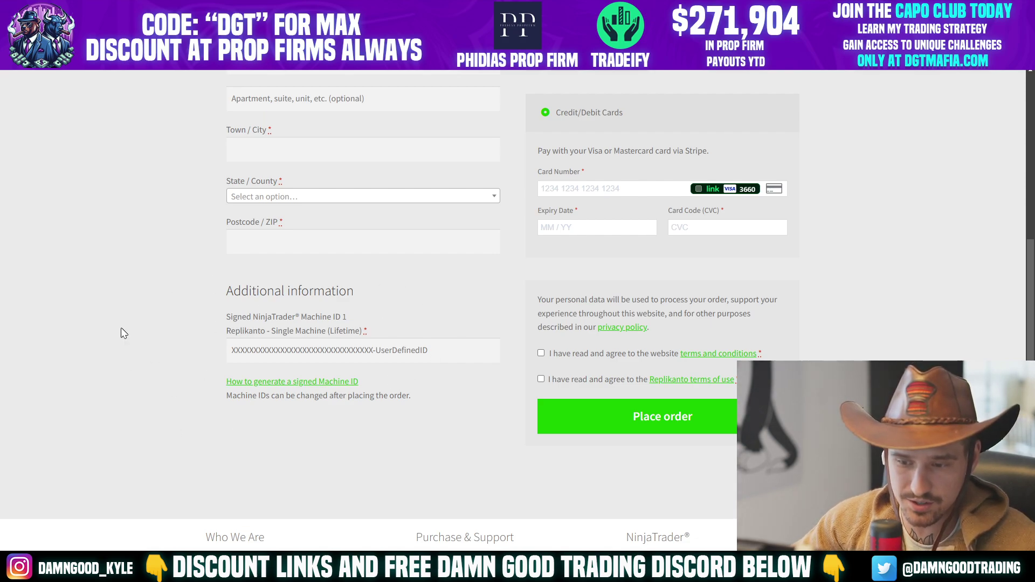
pyautogui.click(300, 386)
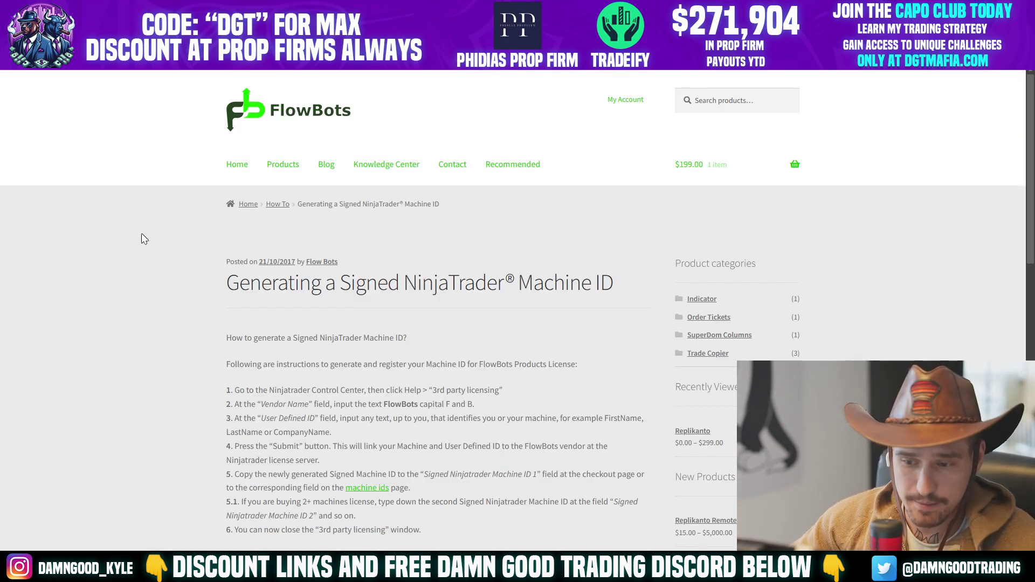
pyautogui.scroll(-2, 138, 215)
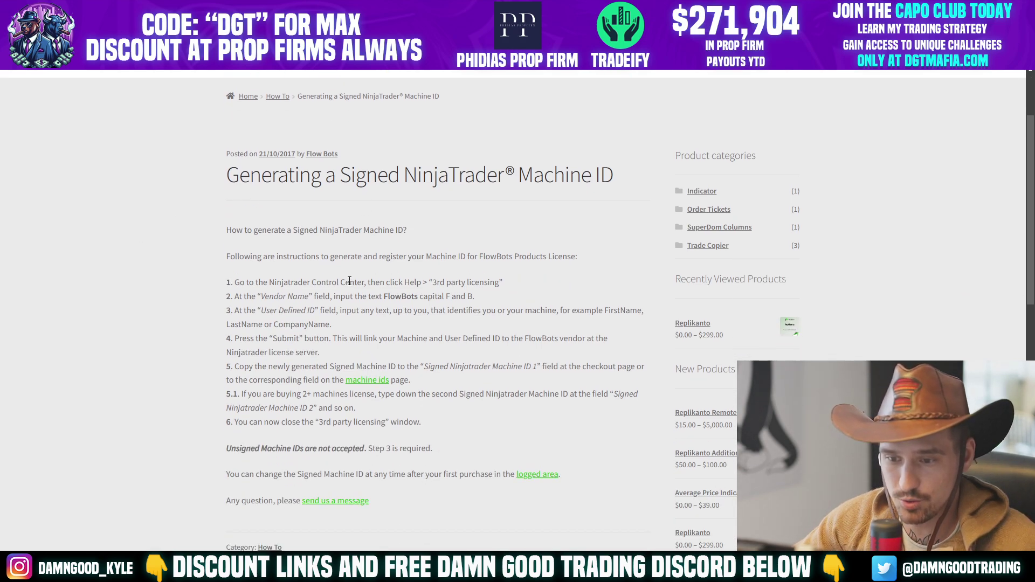
pyautogui.scroll(-1, 227, 247)
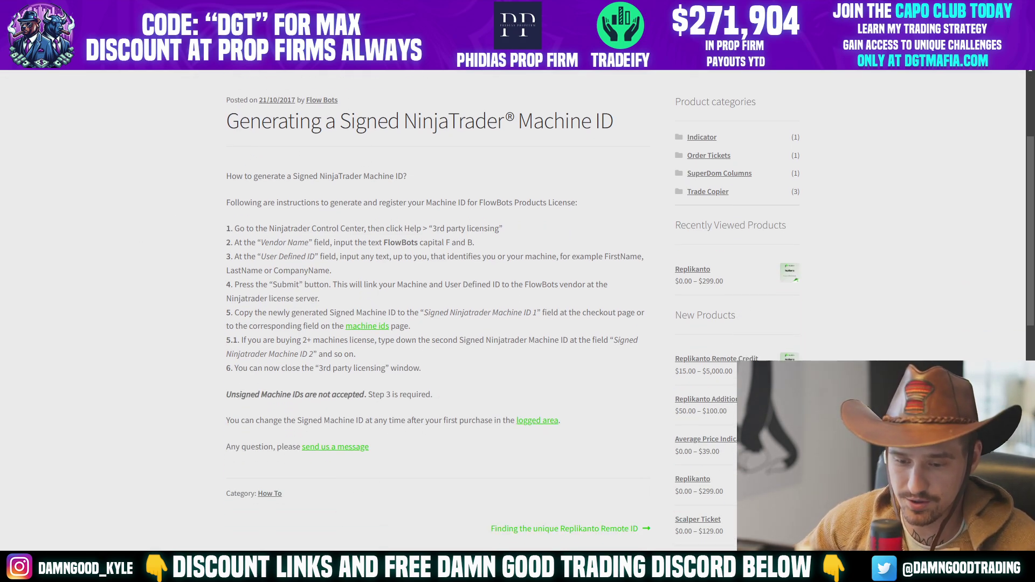
pyautogui.moveTo(199, 569)
pyautogui.click(85, 523)
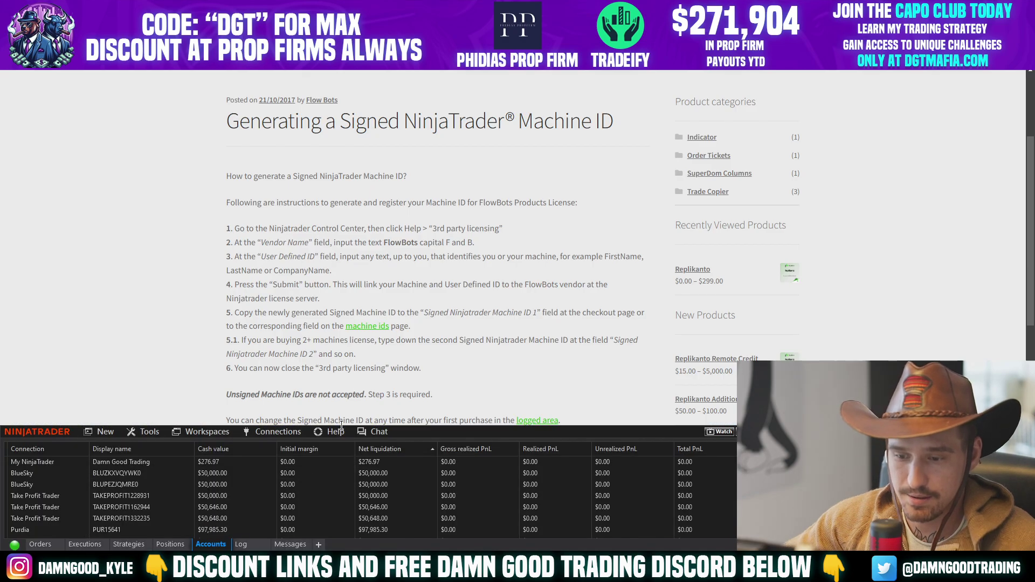
pyautogui.scroll(-1, 409, 342)
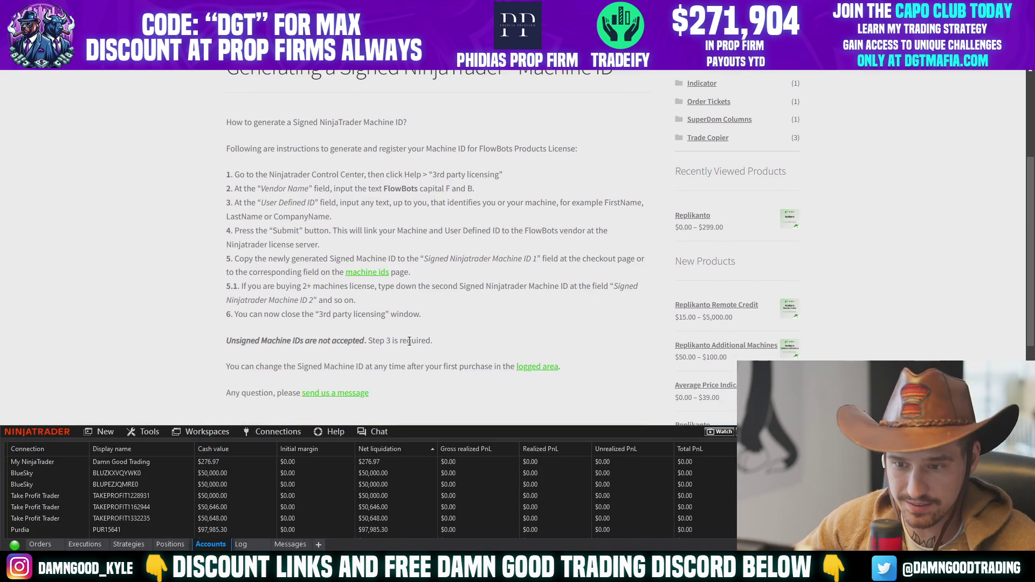
pyautogui.click(332, 433)
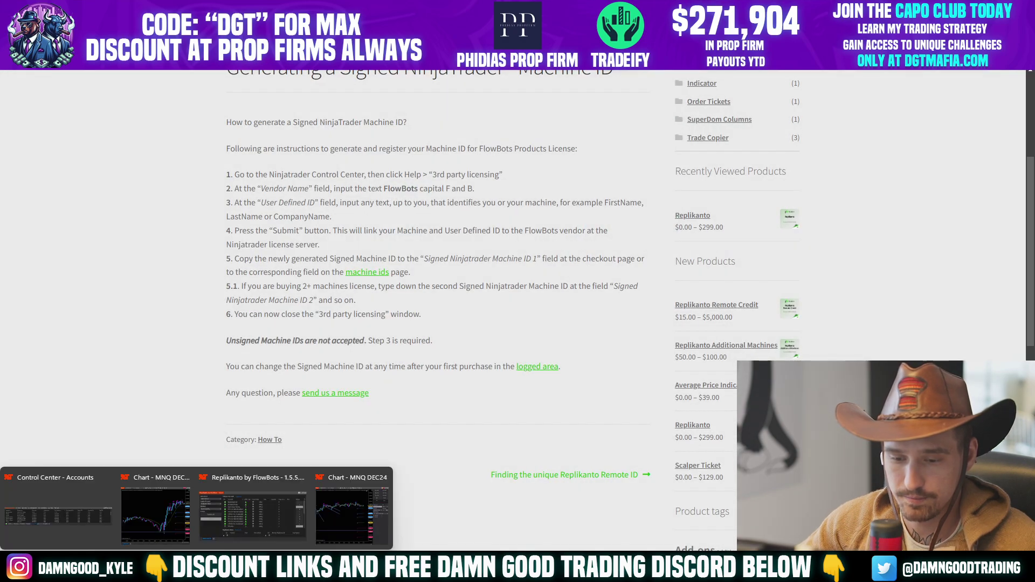
pyautogui.click(82, 512)
# Step: In Help > 3rd Party Licensing, enter vendor FlowBots and user defined ID 'Damn'
pyautogui.click(333, 436)
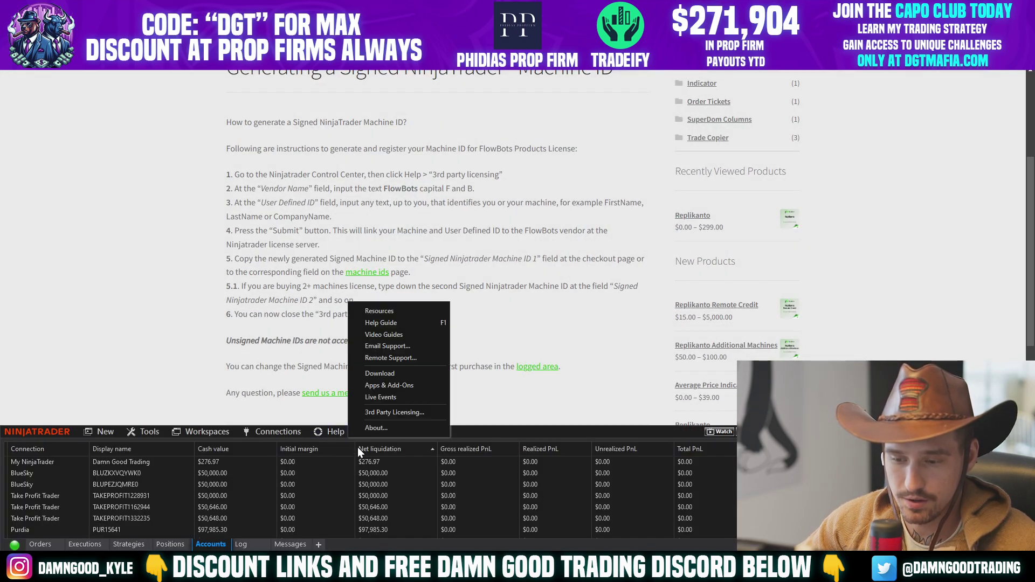
pyautogui.click(400, 413)
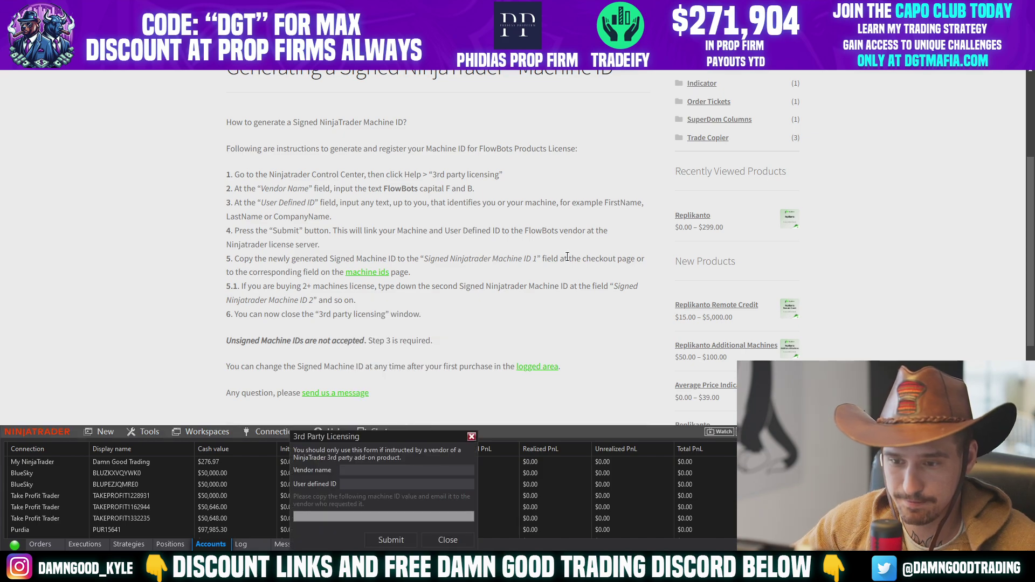
pyautogui.moveTo(341, 442); pyautogui.dragTo(569, 288)
pyautogui.click(587, 318)
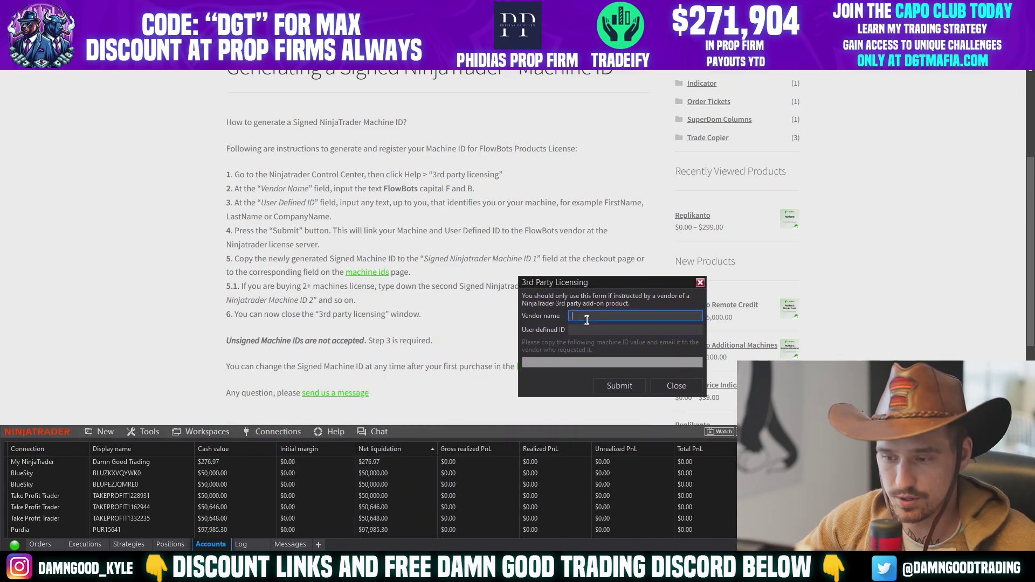
pyautogui.write('FlowBots')
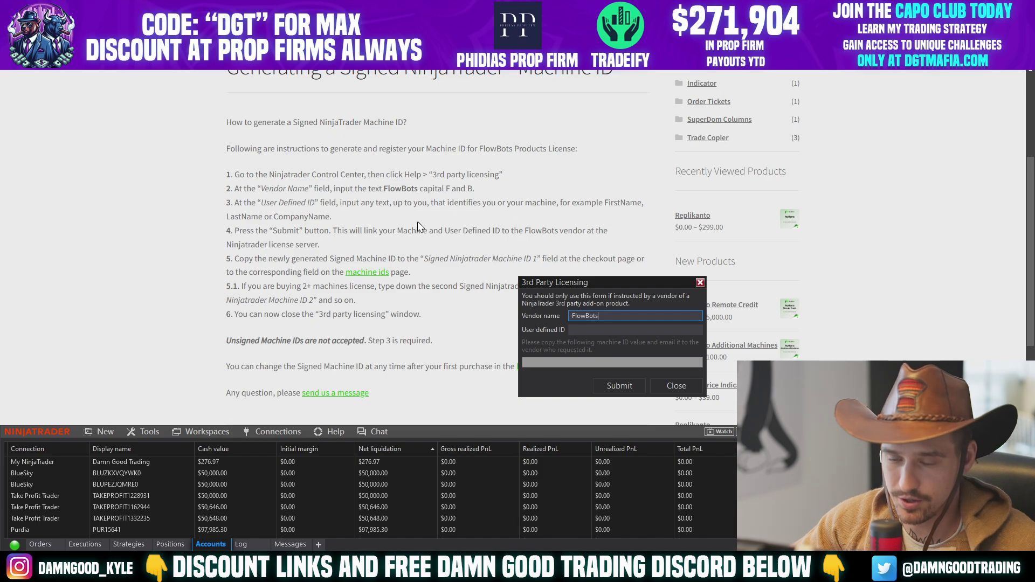
pyautogui.click(585, 330)
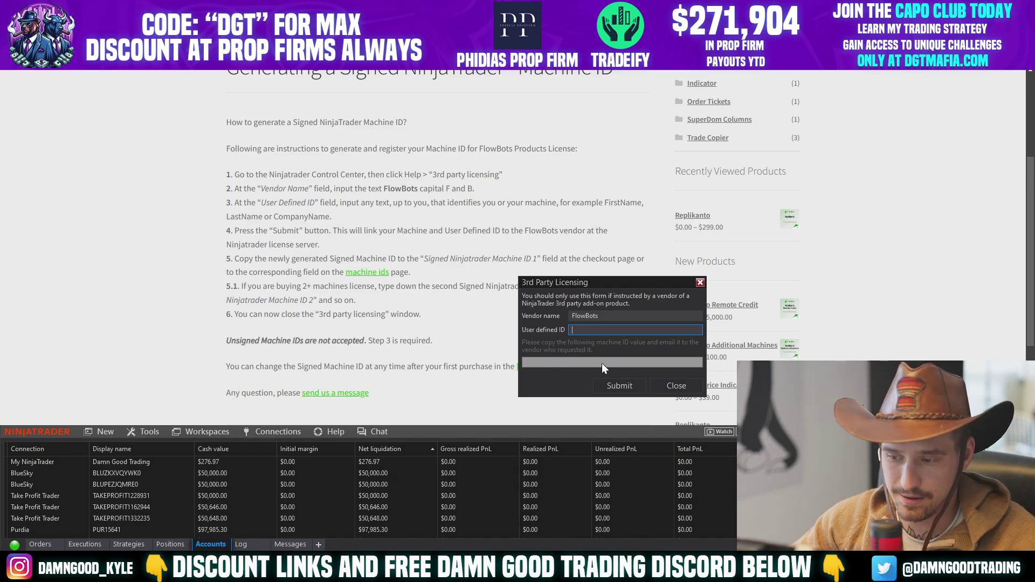
pyautogui.write('DamnGoodTrading')
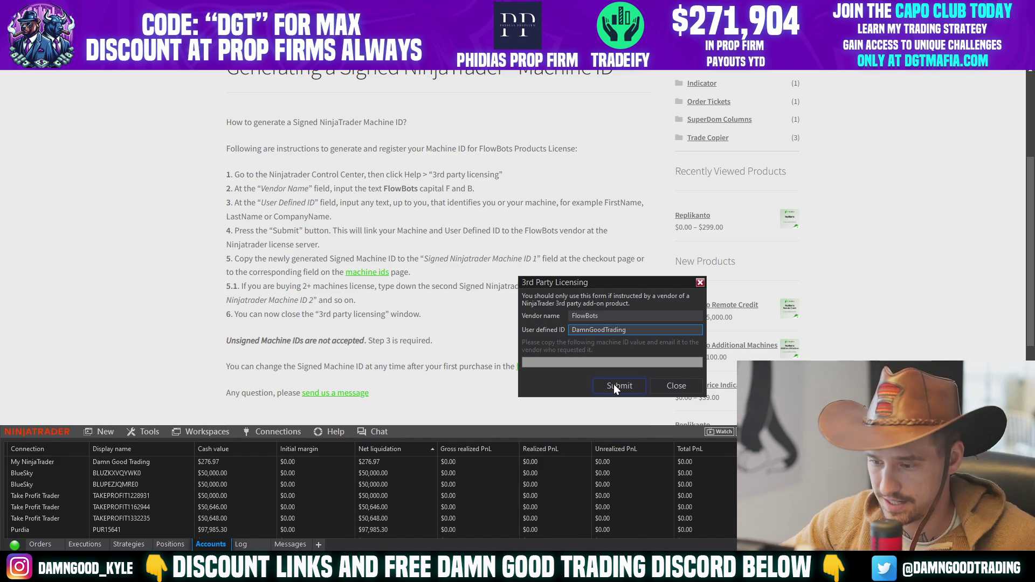
# Step: Submit the form to generate the signed machine ID and copy it
pyautogui.click(615, 385)
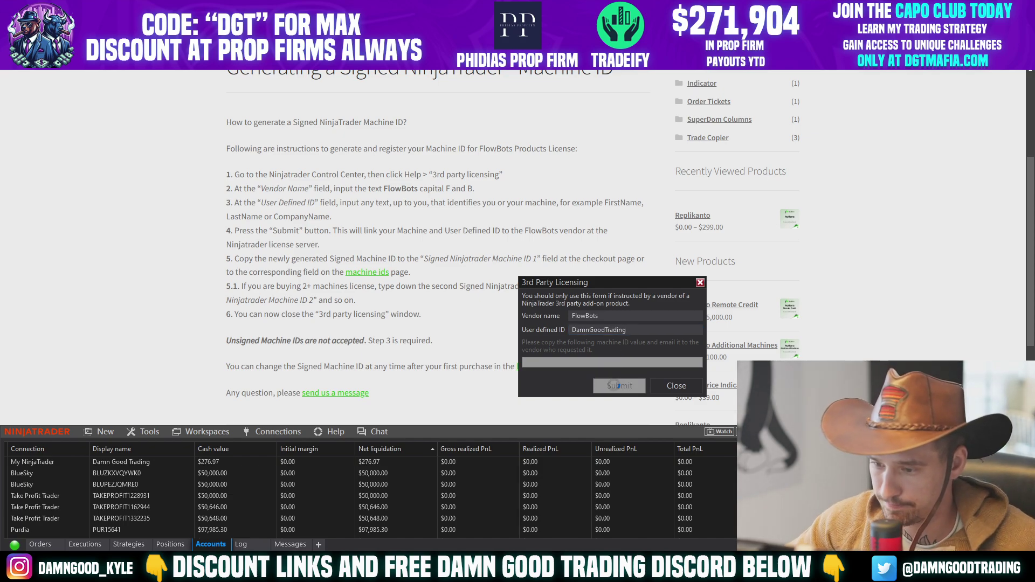
pyautogui.tripleClick(613, 362)
pyautogui.rightClick(623, 362)
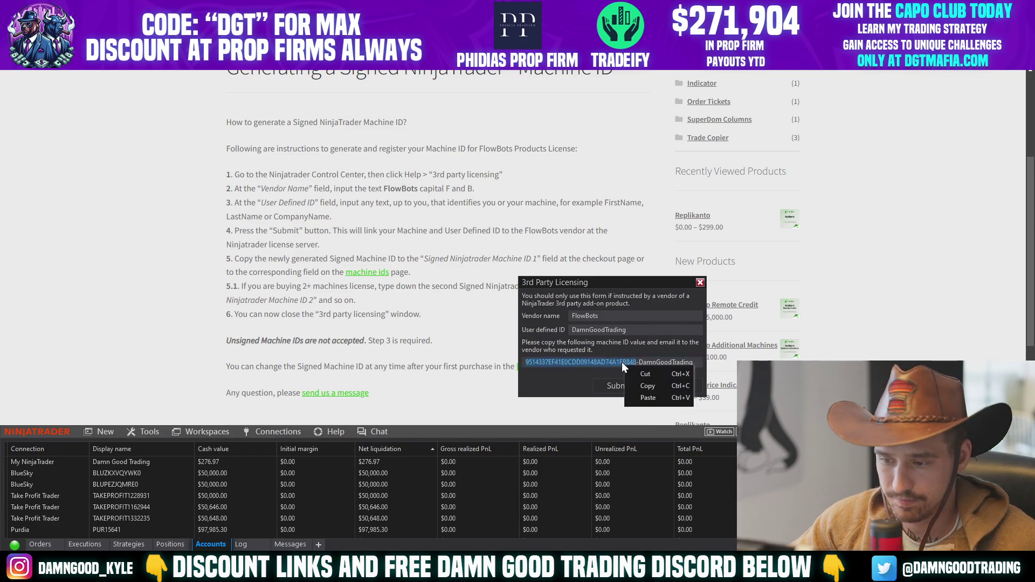
pyautogui.click(641, 381)
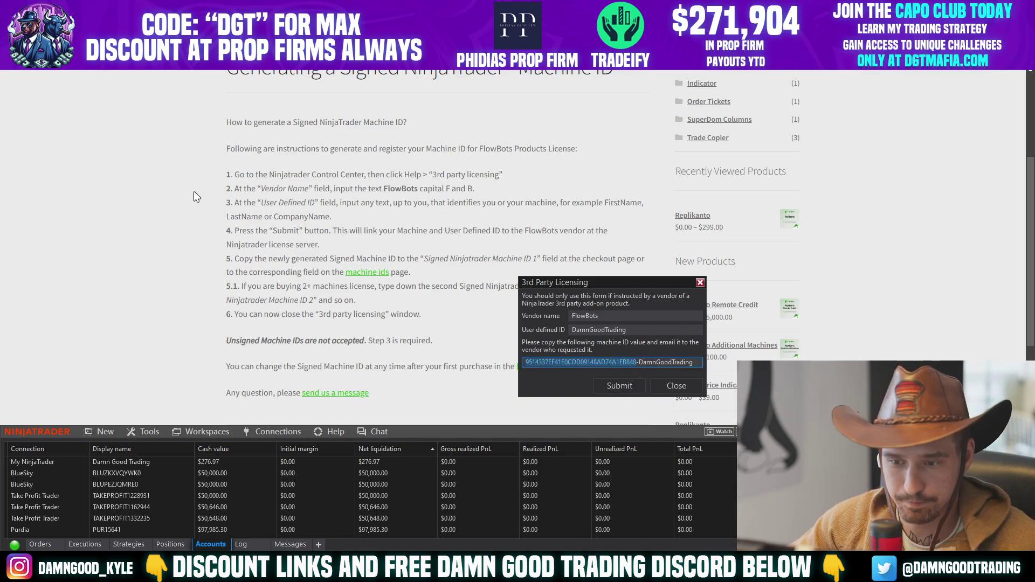
pyautogui.scroll(-1, 179, 190)
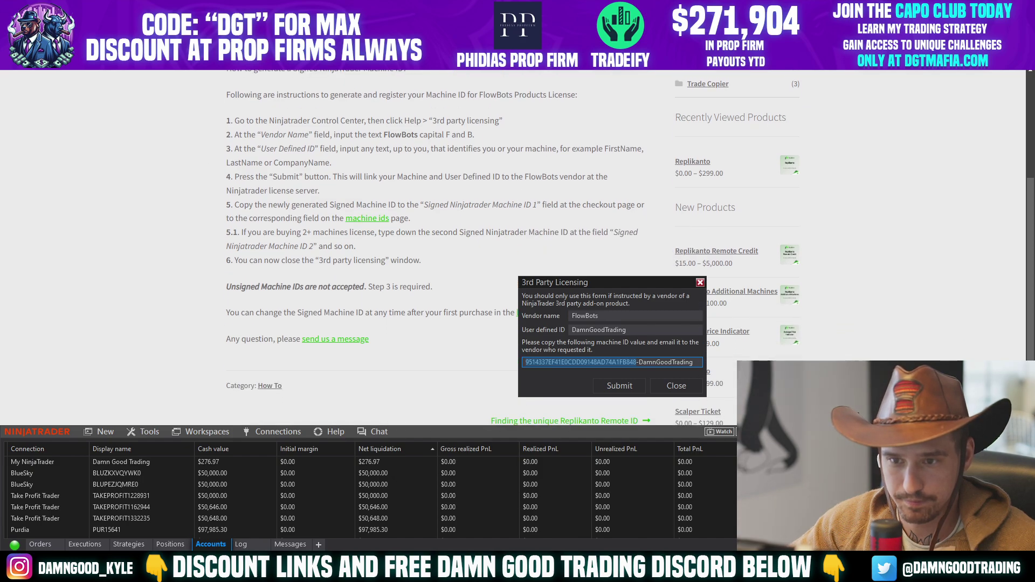
pyautogui.hotkey('alt', 'Tab')
# Step: Paste the copied ID into Signed NinjaTrader Machine ID 1, then undo the incomplete paste
pyautogui.click(356, 351)
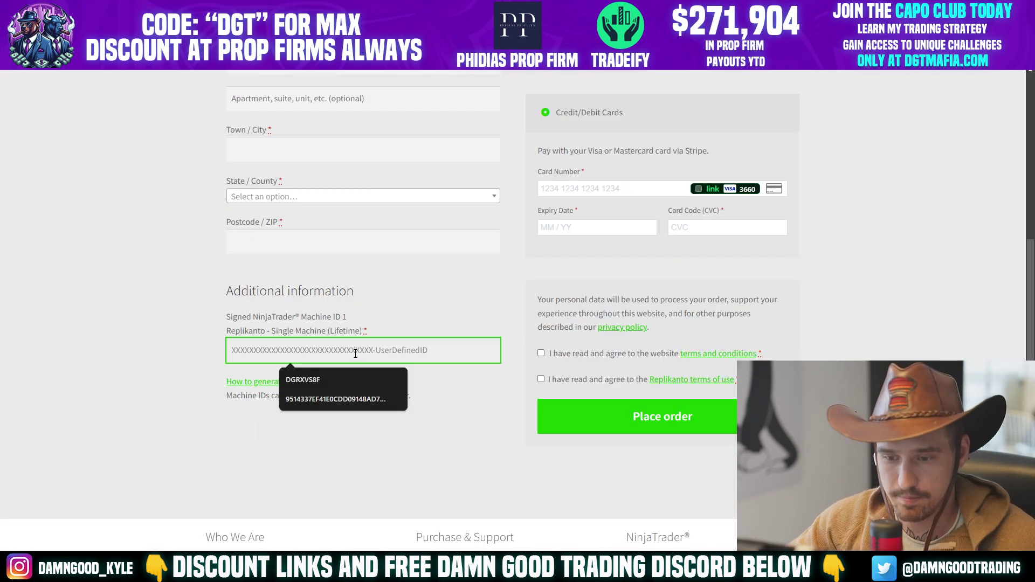
pyautogui.hotkey('ctrl', 'v')
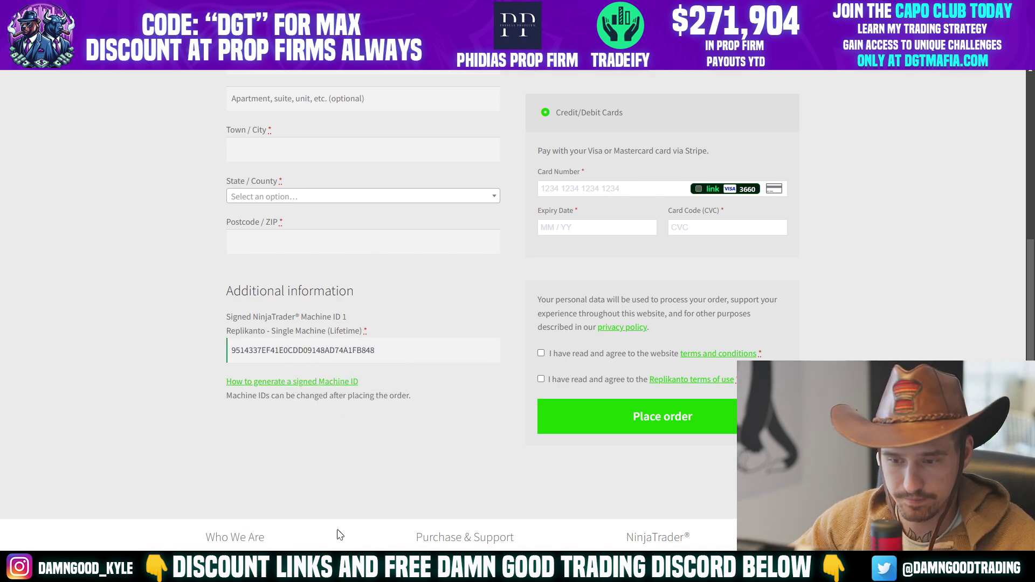
pyautogui.hotkey('ctrl', 'z')
# Step: Recopy the full signed machine ID from NinjaTrader and paste it into the checkout field
pyautogui.moveTo(208, 570)
pyautogui.click(49, 512)
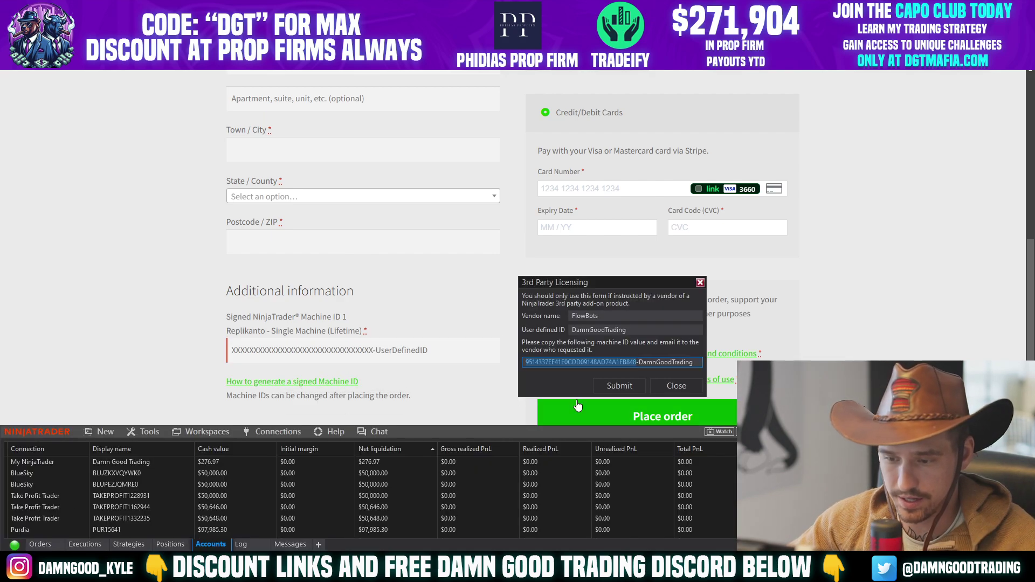
pyautogui.moveTo(704, 364); pyautogui.dragTo(506, 367)
pyautogui.hotkey('ctrl', 'c')
pyautogui.click(466, 361)
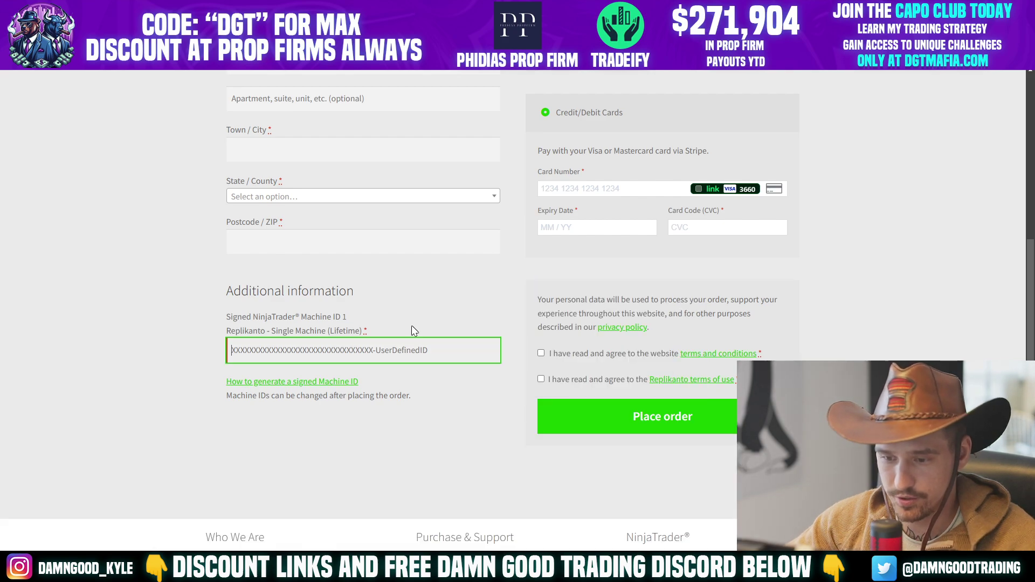
pyautogui.hotkey('ctrl', 'v')
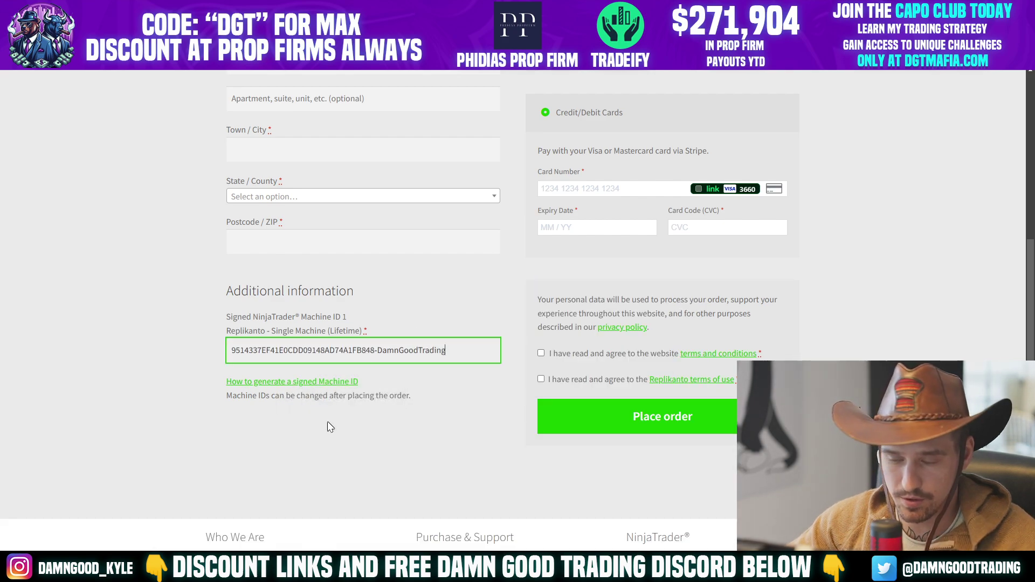
pyautogui.click(119, 409)
pyautogui.scroll(2, 658, 372)
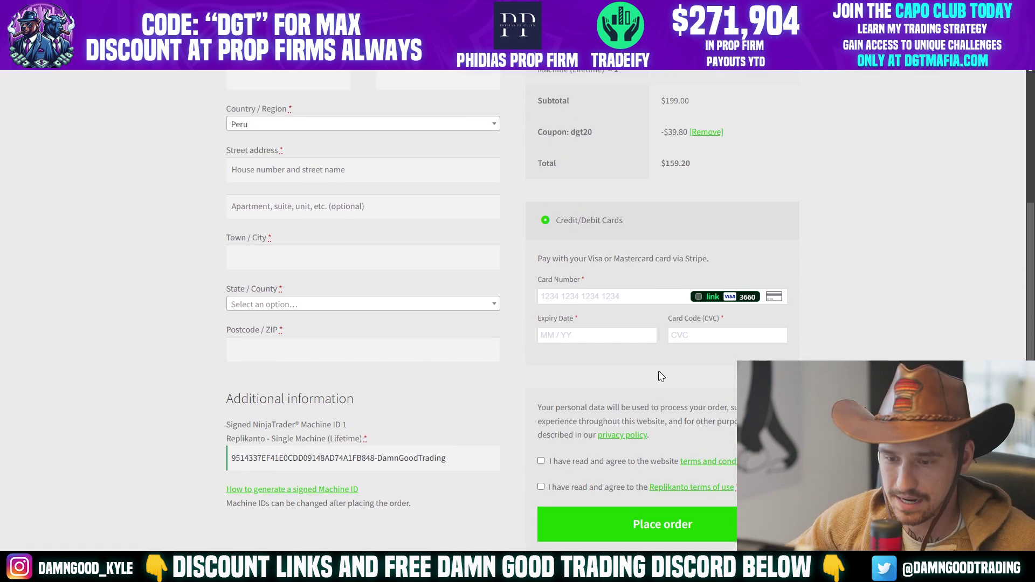
pyautogui.scroll(4, 681, 365)
pyautogui.scroll(-3, 427, 328)
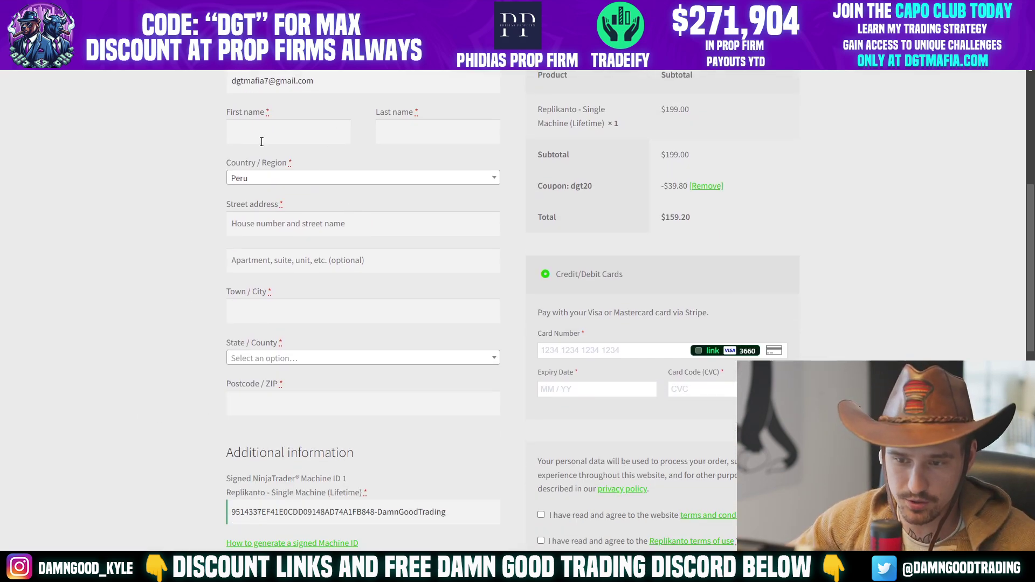
pyautogui.scroll(-2, 386, 248)
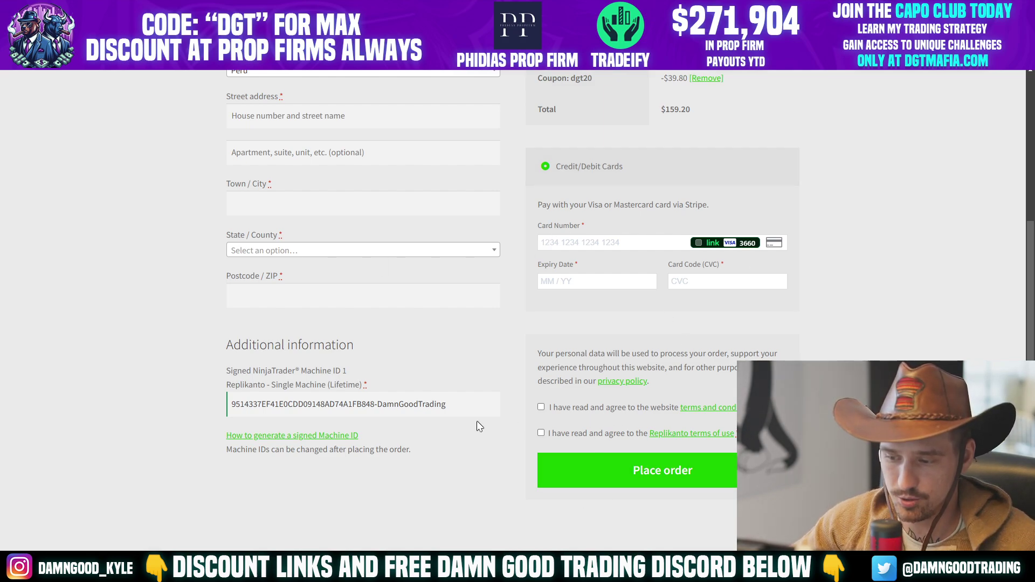
pyautogui.scroll(-1, 459, 427)
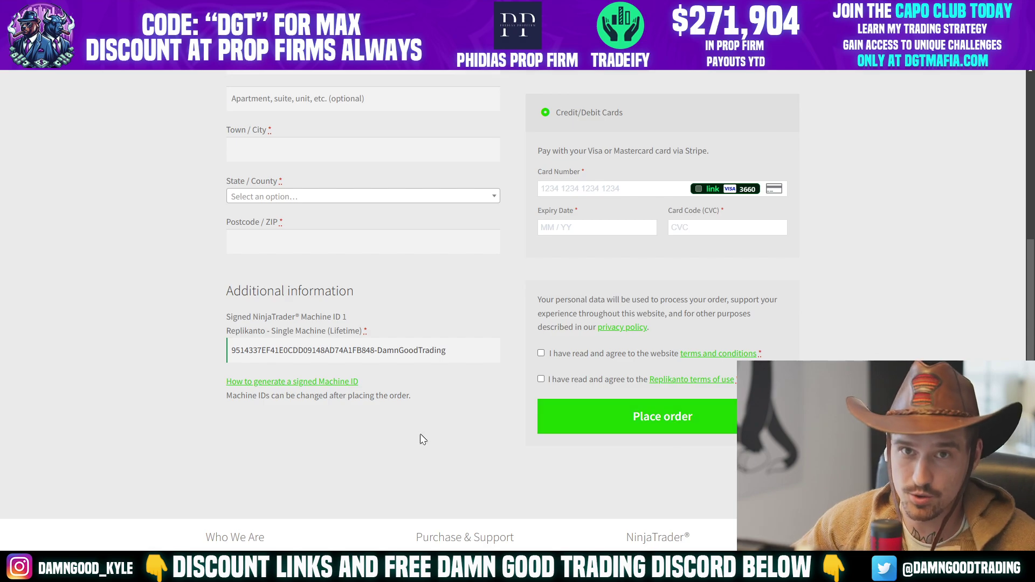
# Step: Return to NinjaTrader, close the 3rd Party Licensing form and check the Connections list
pyautogui.moveTo(205, 568)
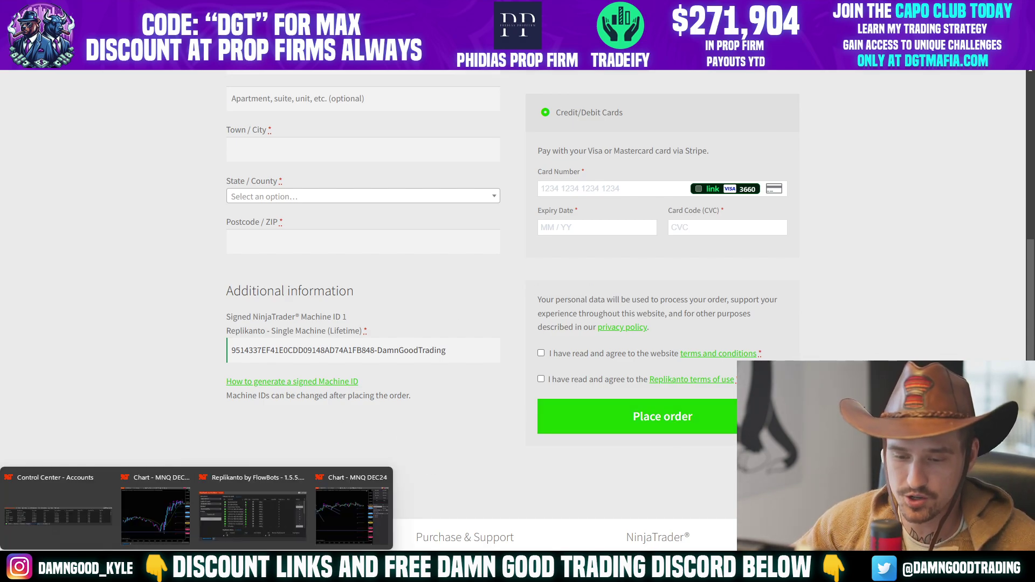
pyautogui.hotkey('alt', 'Tab')
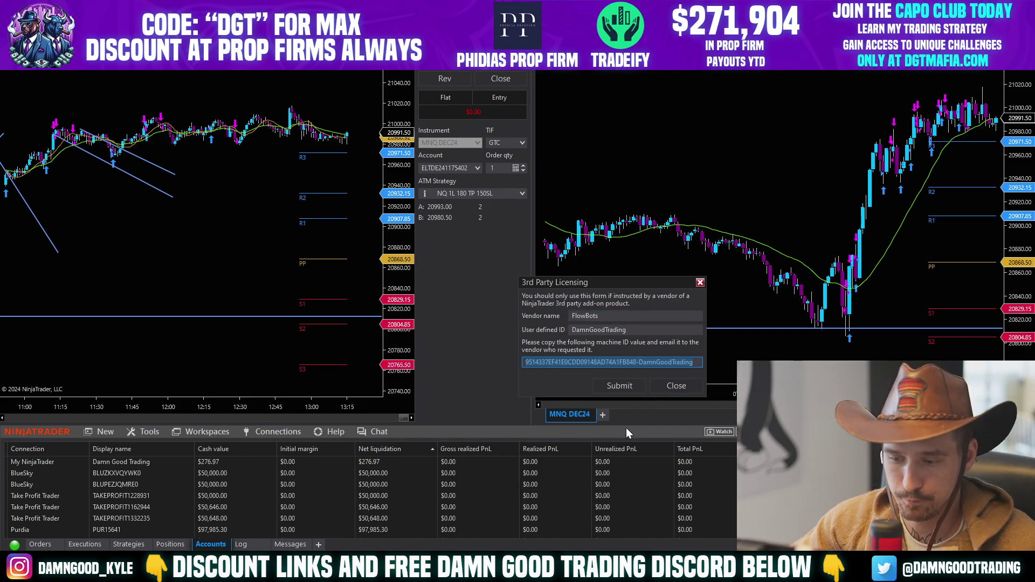
pyautogui.click(675, 388)
pyautogui.click(292, 432)
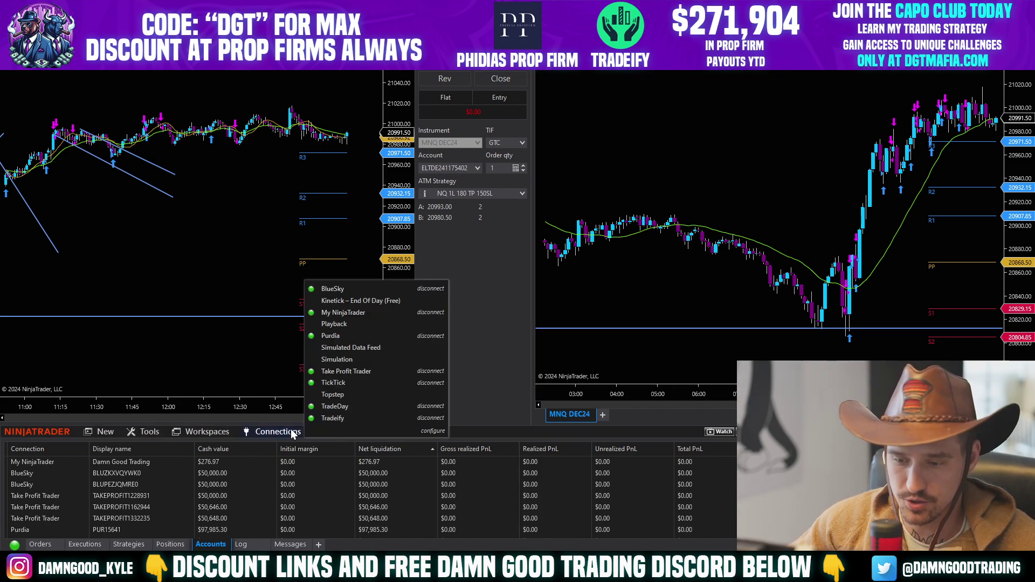
pyautogui.click(287, 430)
pyautogui.click(278, 430)
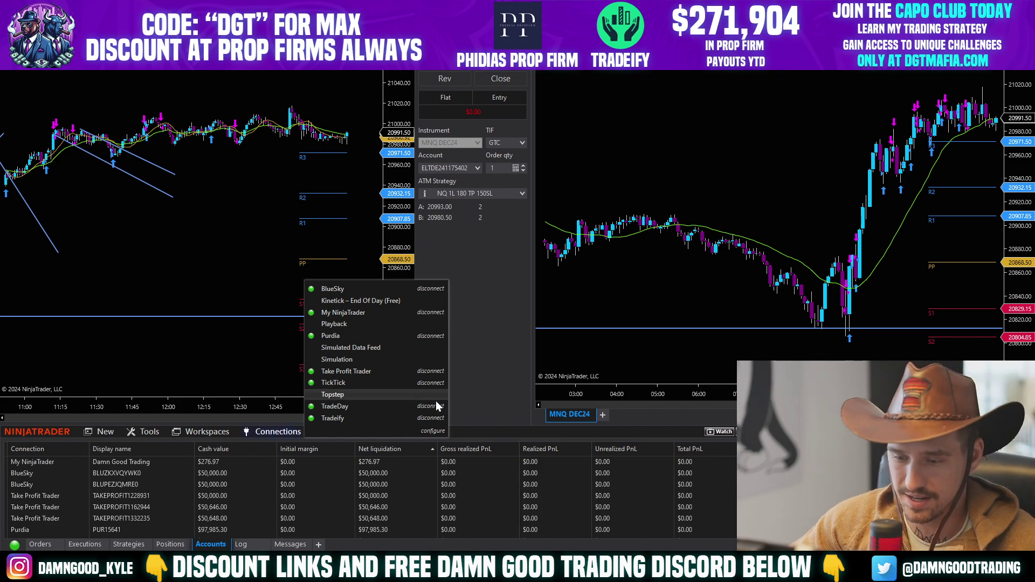
pyautogui.click(330, 432)
pyautogui.click(330, 433)
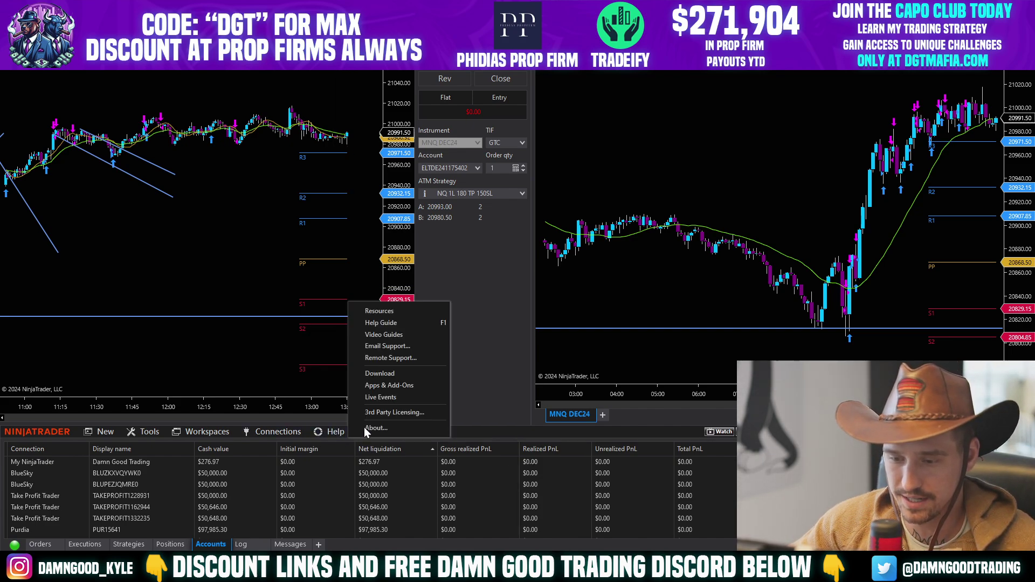
# Step: Disconnect the TradeDay, TickTick and Take Profit Trader connections
pyautogui.click(274, 430)
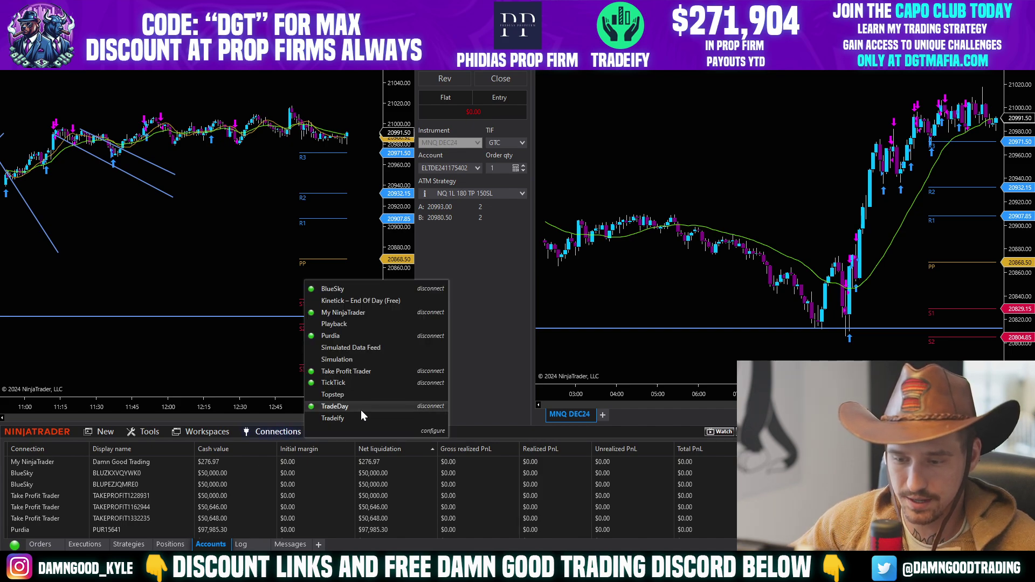
pyautogui.click(421, 407)
pyautogui.click(273, 432)
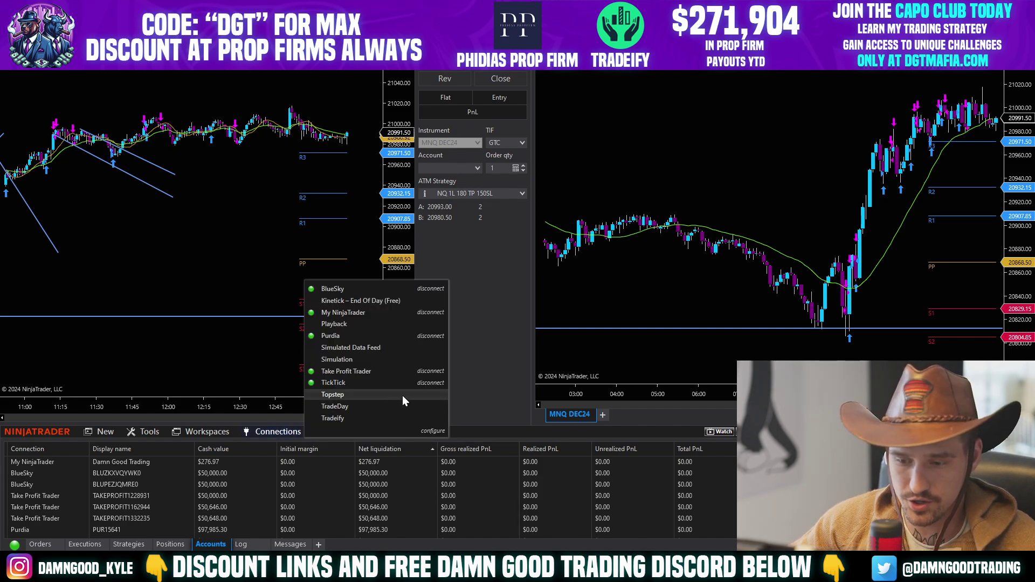
pyautogui.click(429, 386)
pyautogui.click(274, 432)
pyautogui.click(434, 372)
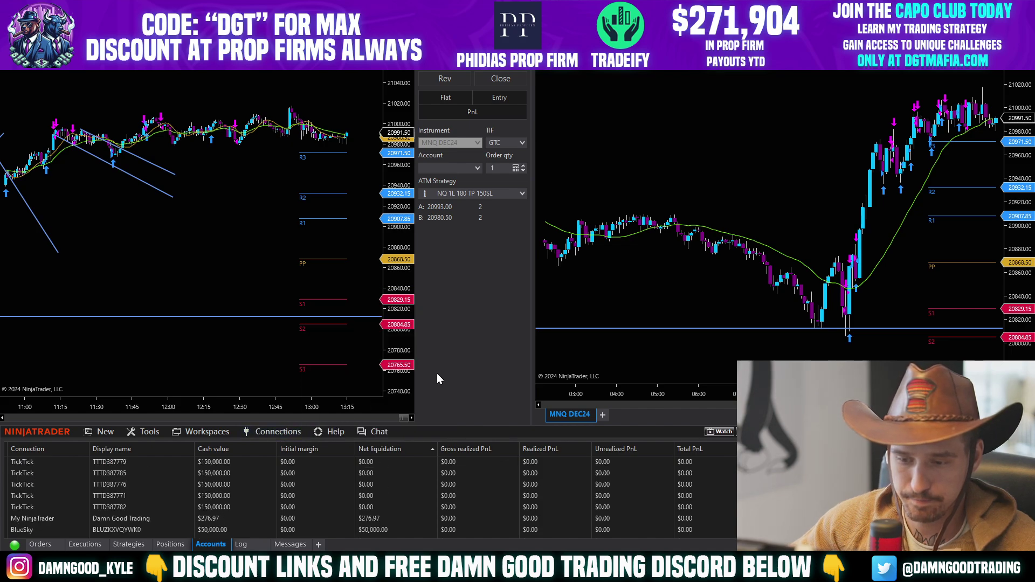
pyautogui.click(265, 429)
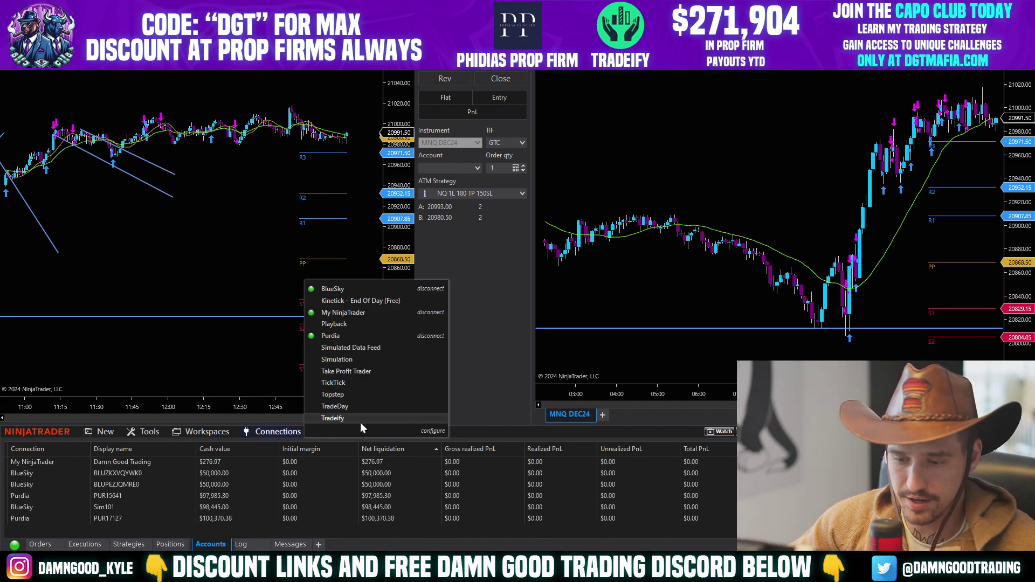
# Step: Open Connections > Configure and remove the old Tradeify entry from the Configured list
pyautogui.click(435, 432)
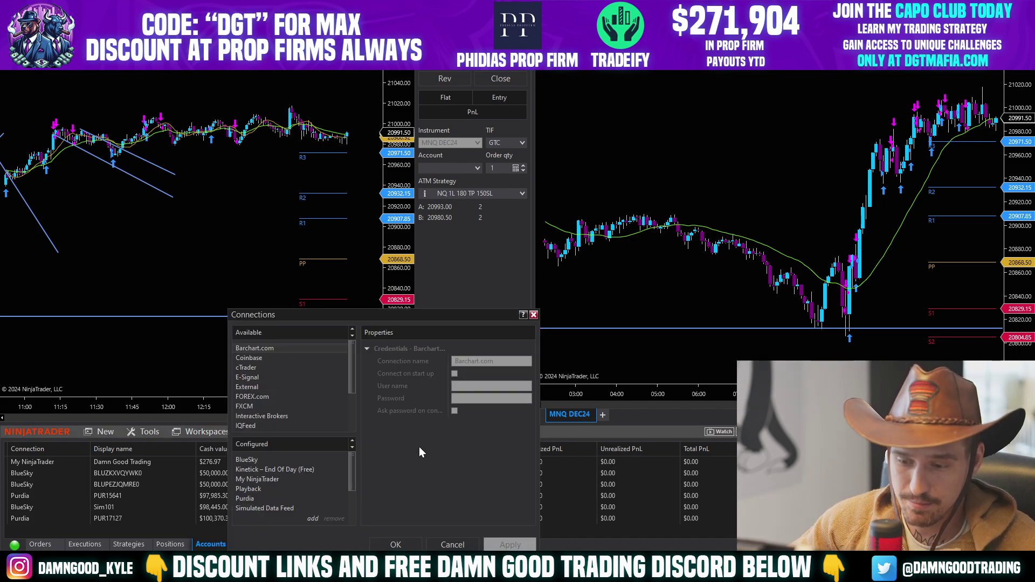
pyautogui.moveTo(408, 315); pyautogui.dragTo(675, 225)
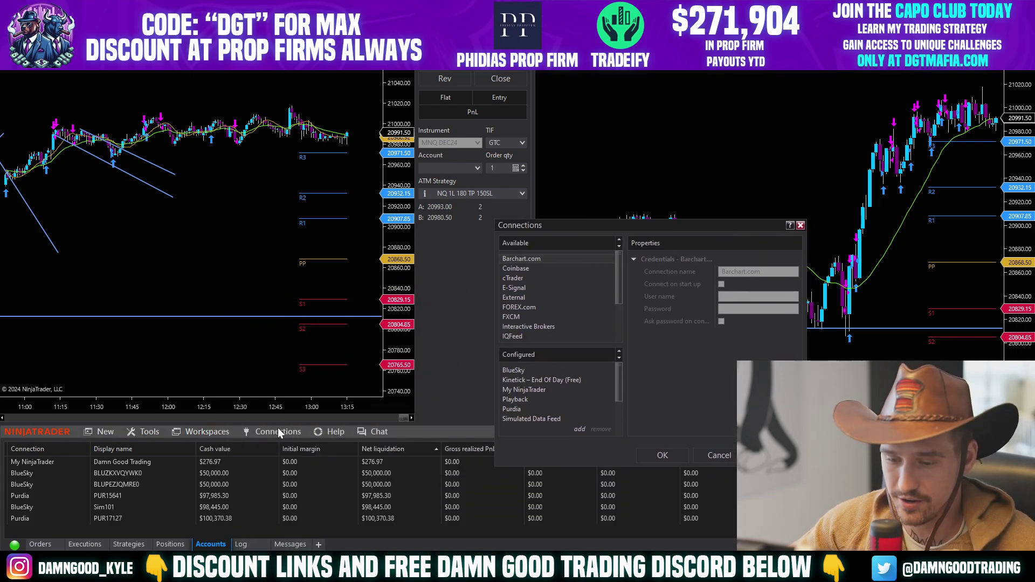
pyautogui.scroll(-2, 570, 313)
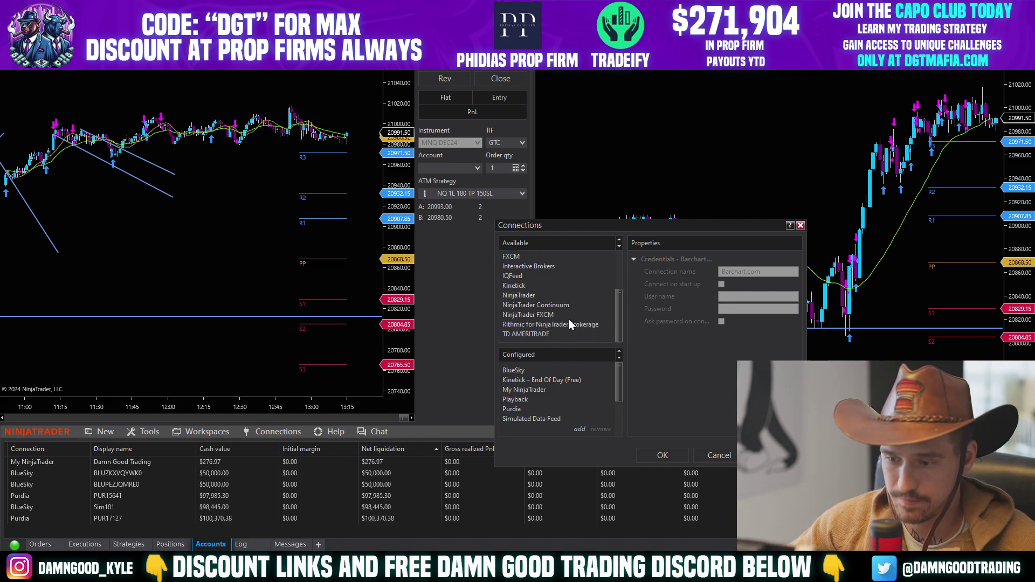
pyautogui.click(536, 296)
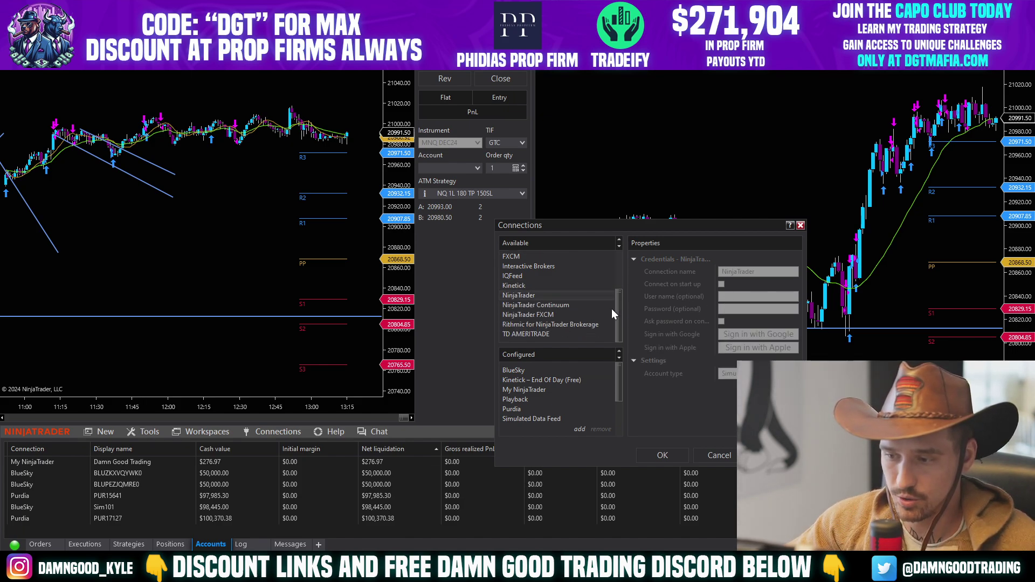
pyautogui.scroll(-2, 555, 394)
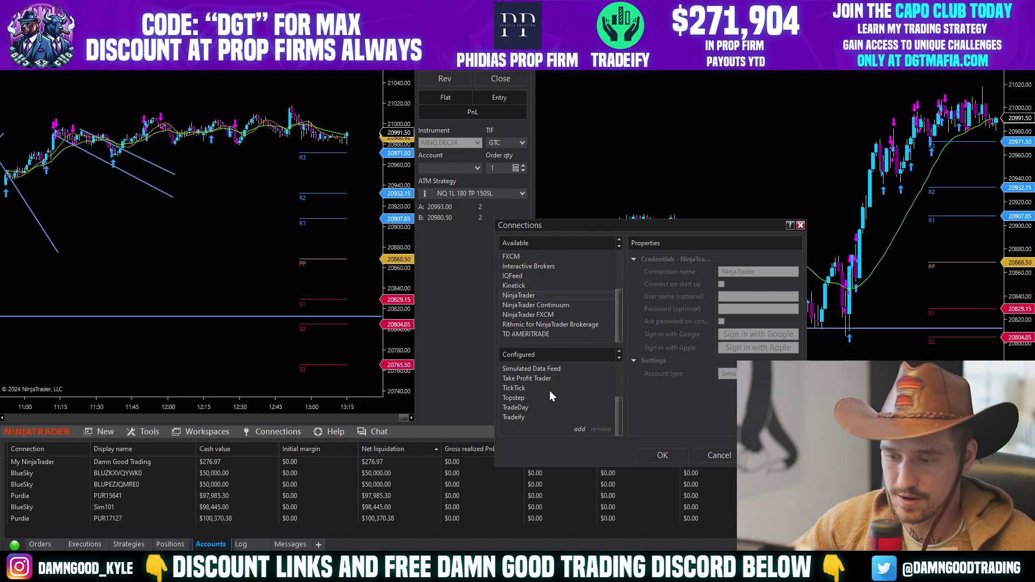
pyautogui.click(521, 417)
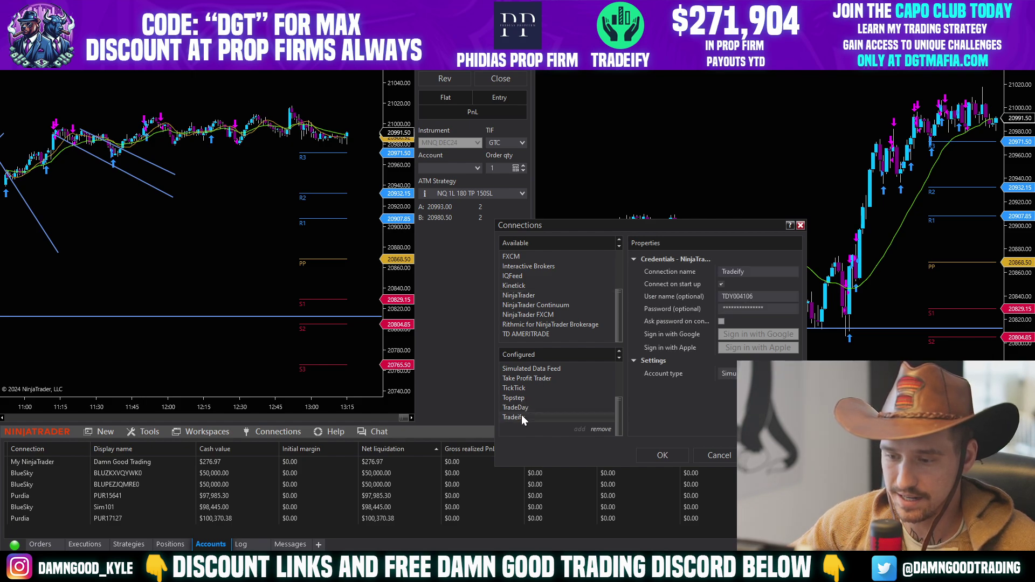
pyautogui.click(602, 430)
pyautogui.scroll(2, 529, 386)
pyautogui.scroll(2, 555, 335)
pyautogui.scroll(-3, 562, 324)
pyautogui.click(534, 295)
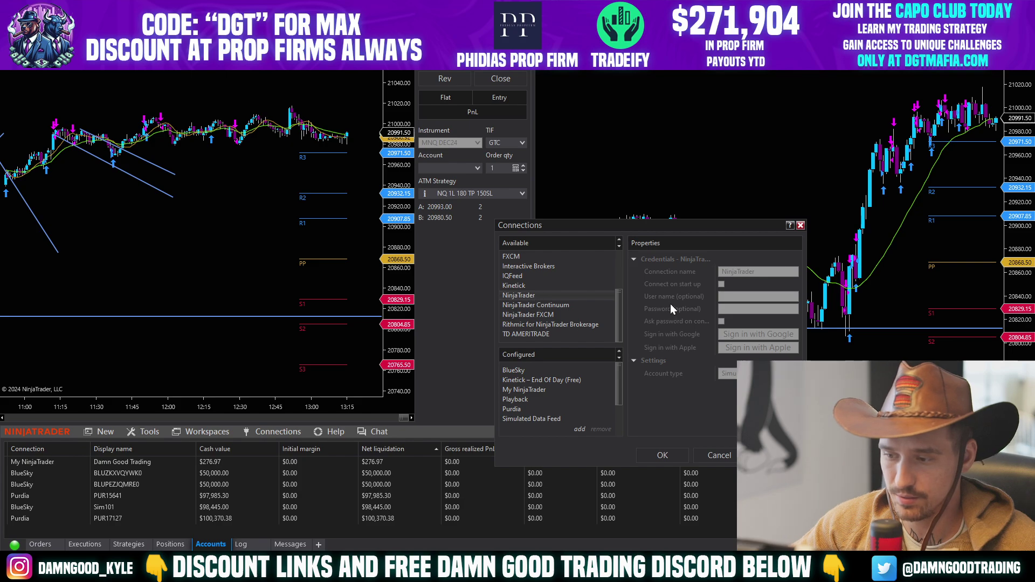
pyautogui.moveTo(661, 225); pyautogui.dragTo(623, 204)
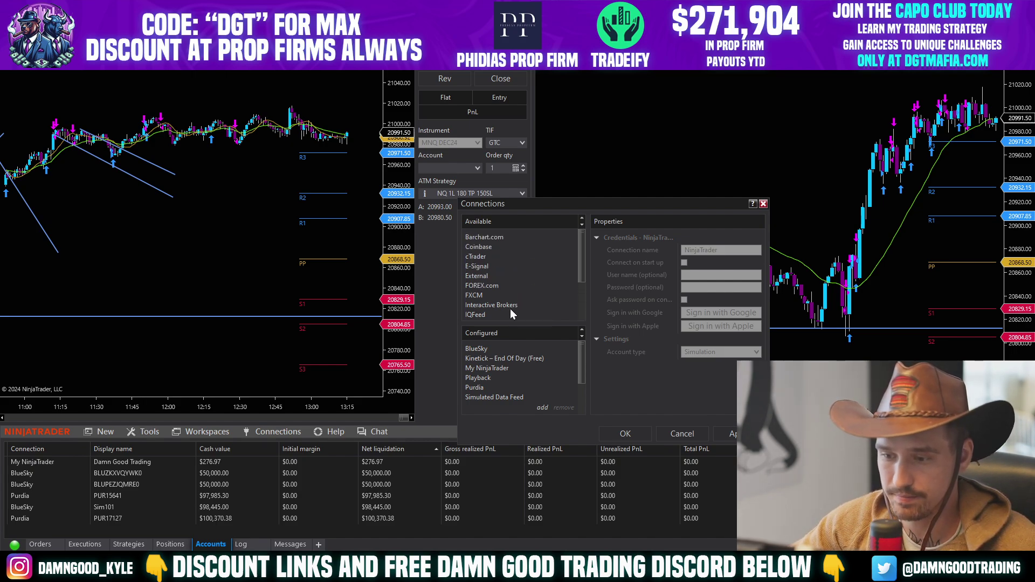
# Step: Add a NinjaTrader connection renamed Tradeify with Connect on start up ticked
pyautogui.click(542, 408)
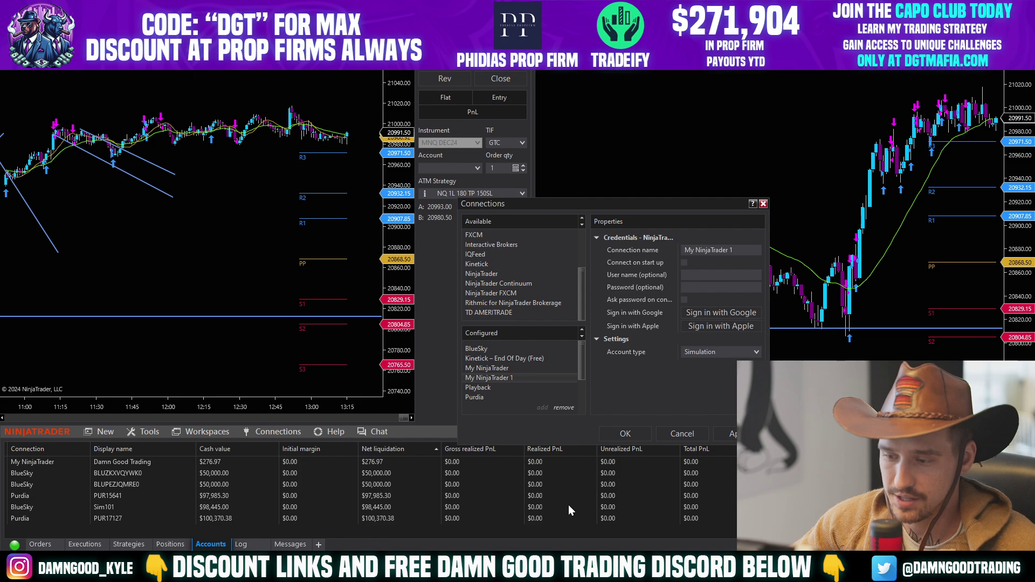
pyautogui.click(734, 250)
pyautogui.hotkey('ctrl', 'a')
pyautogui.write('Tradeify')
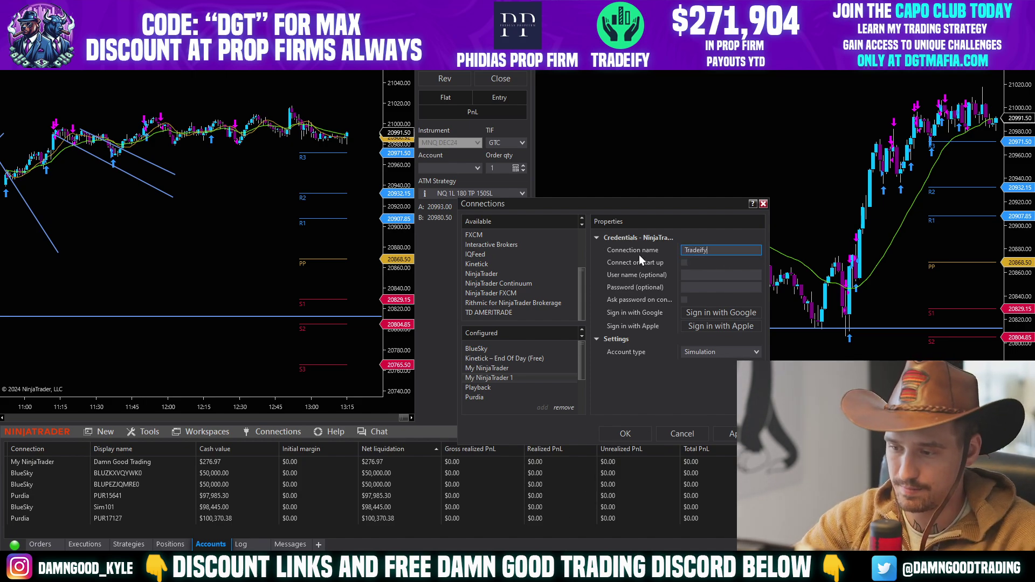
pyautogui.click(684, 262)
pyautogui.click(693, 275)
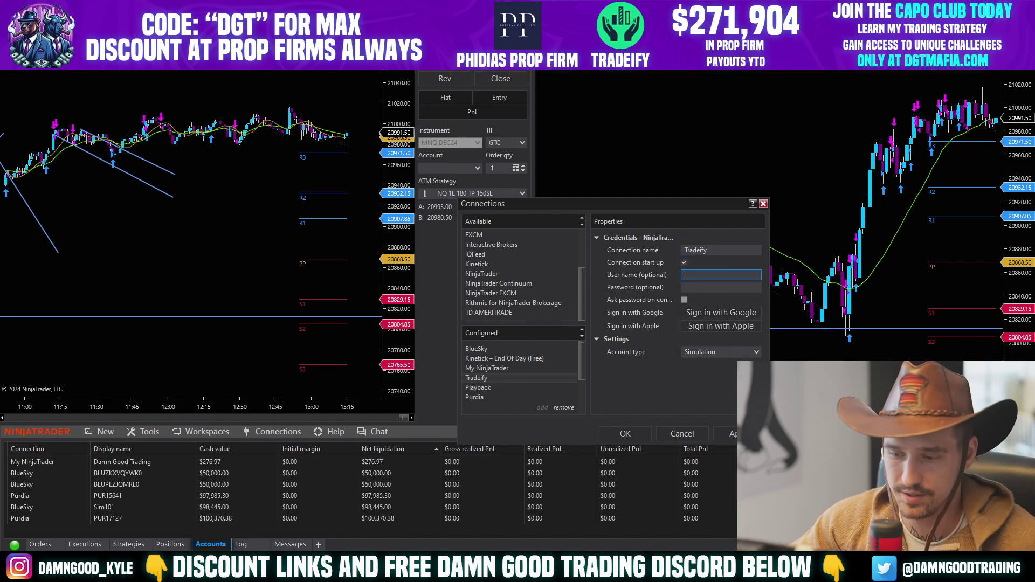
pyautogui.hotkey('alt', 'Tab')
pyautogui.hotkey('alt', 'Tab')
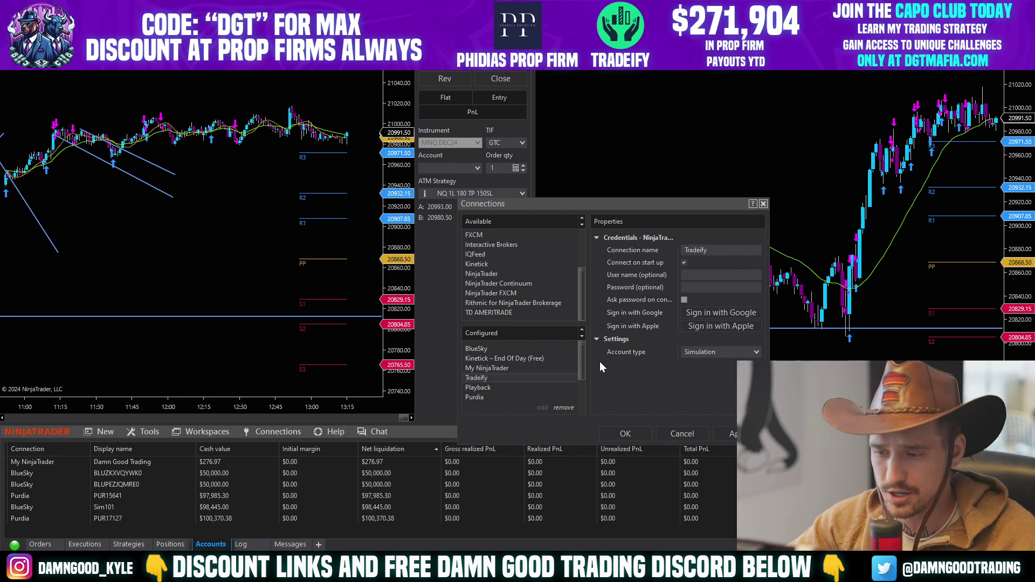
# Step: Clear the wrong user name and copy the username from the Tradeify account page
pyautogui.click(694, 273)
pyautogui.write('FB848-DamnGoodTrading')
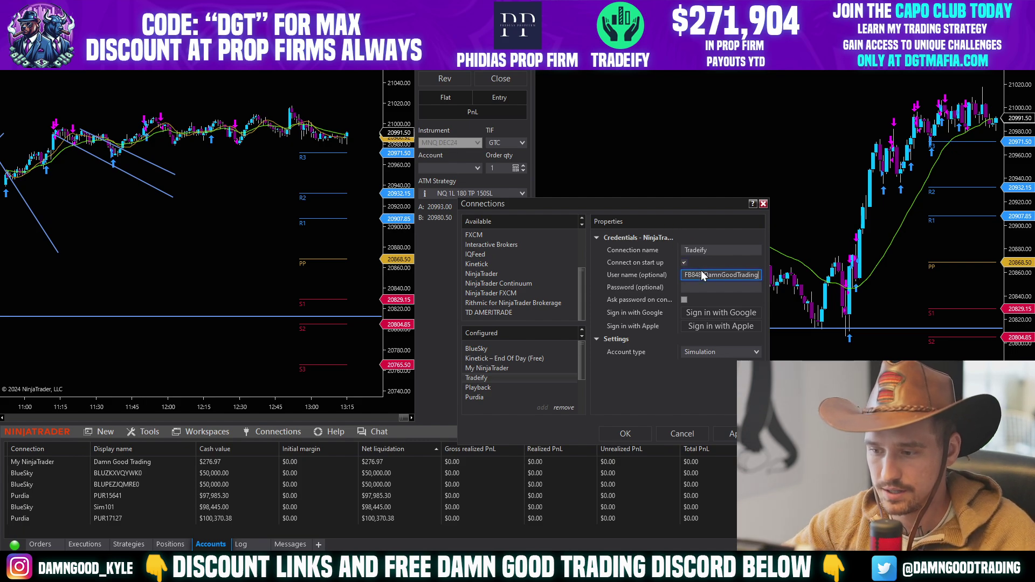
pyautogui.hotkey('ctrl', 'a')
pyautogui.press('BackSpace')
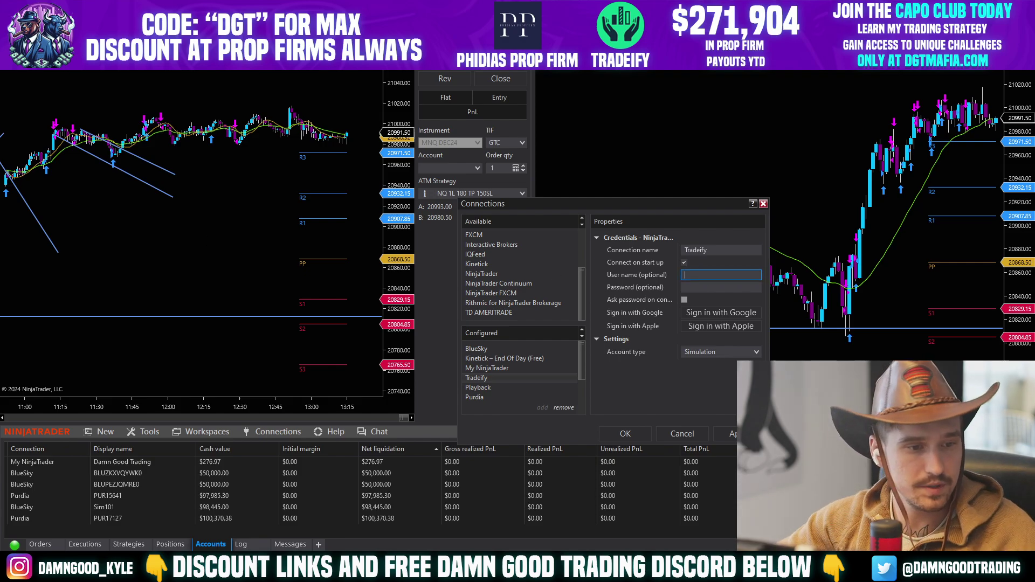
pyautogui.hotkey('alt', 'Tab')
pyautogui.moveTo(451, 103); pyautogui.dragTo(681, 66)
pyautogui.click(572, 261)
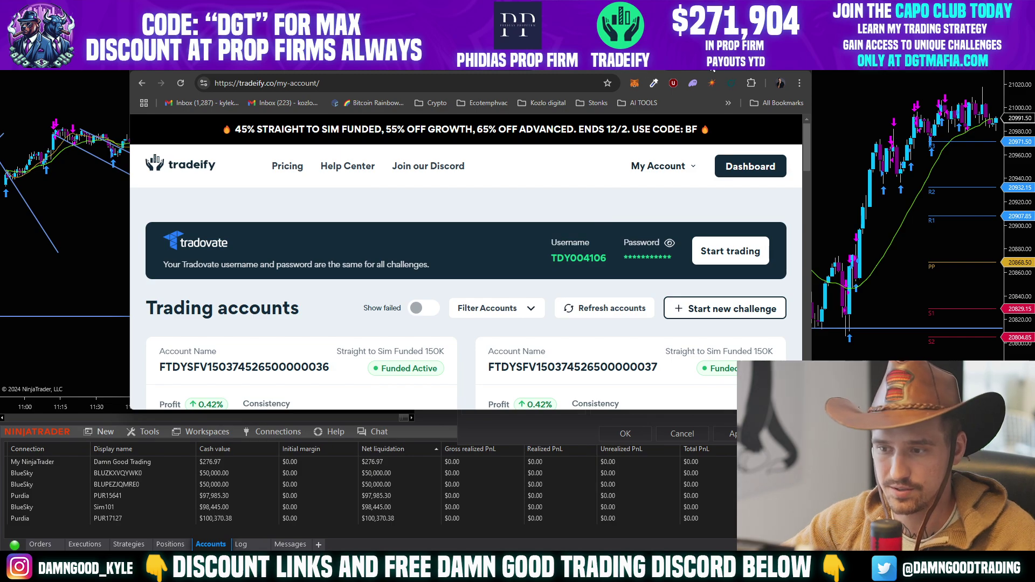
pyautogui.hotkey('alt', 'Tab')
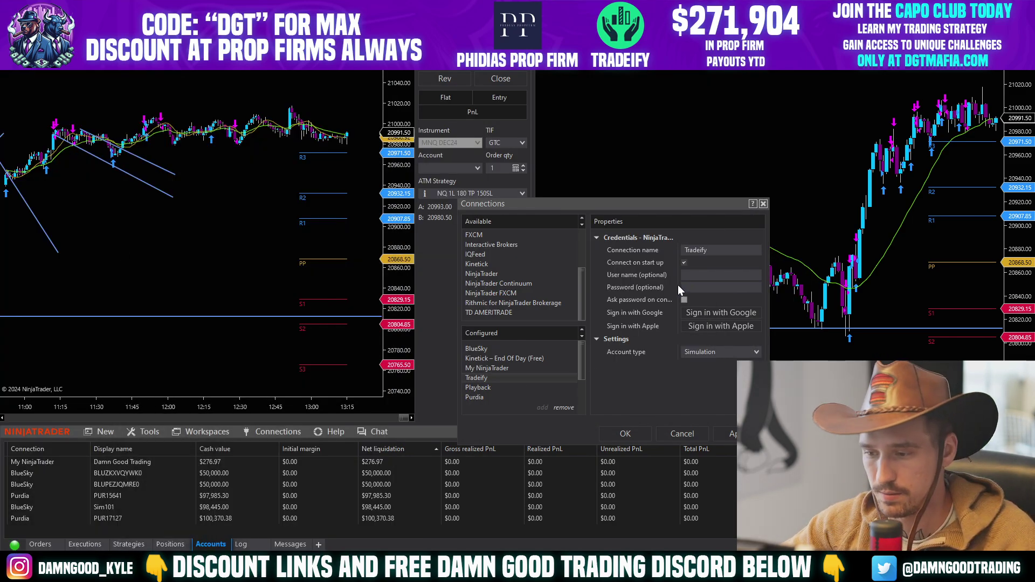
# Step: Enter the Tradeify account user name and password, then apply and close the settings
pyautogui.click(698, 275)
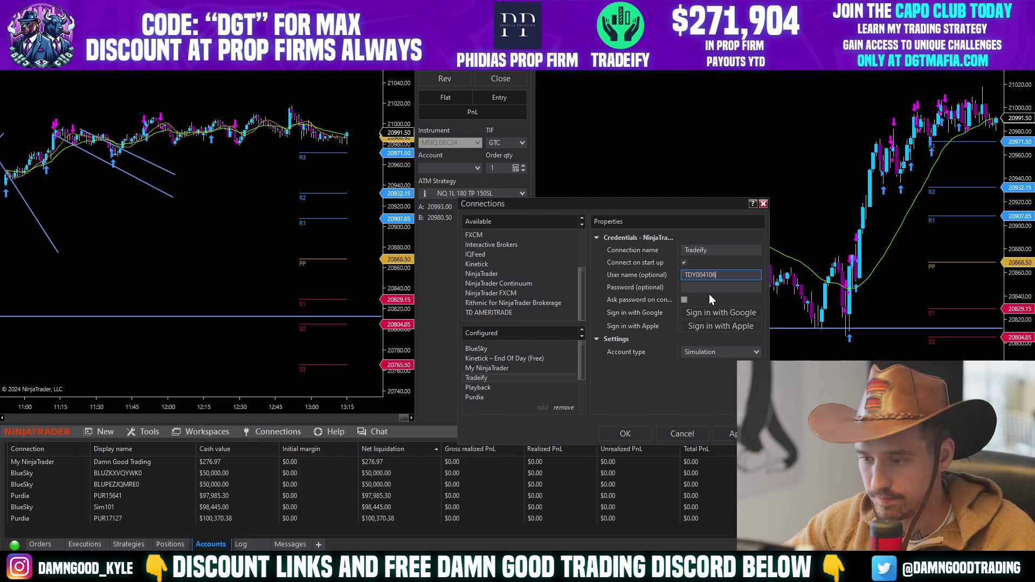
pyautogui.press('Tab')
pyautogui.write('*')
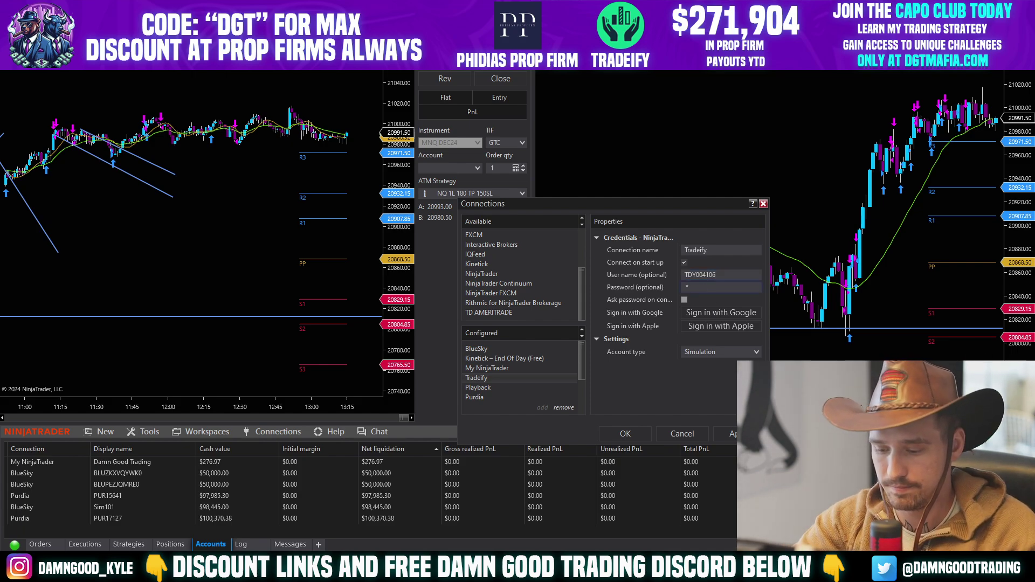
pyautogui.write('***********')
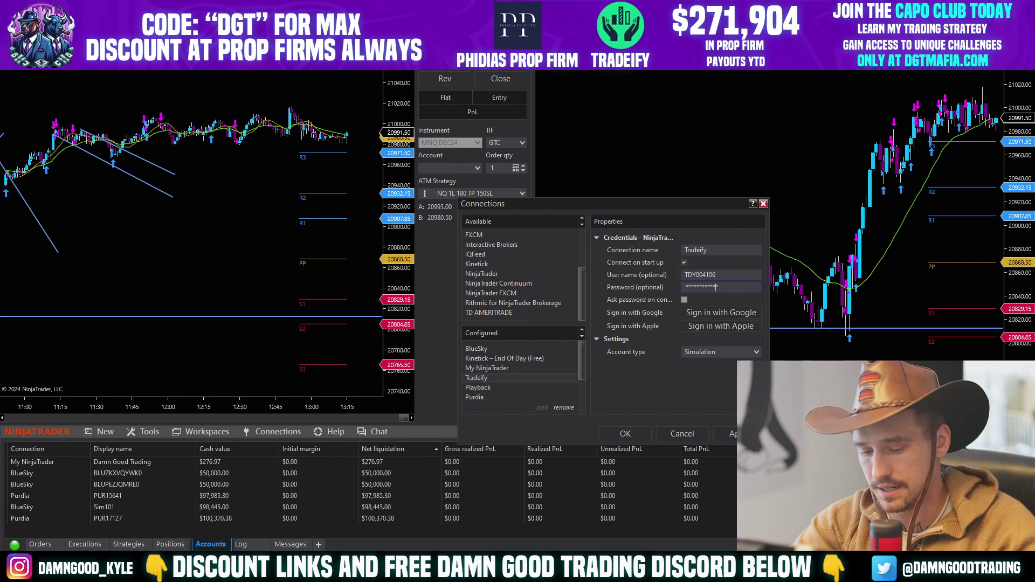
pyautogui.click(728, 434)
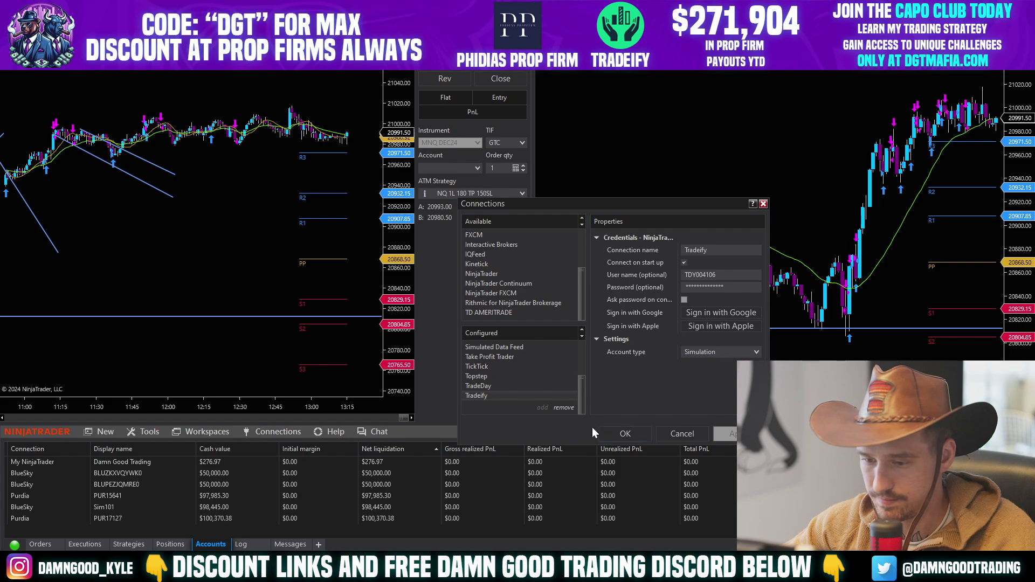
pyautogui.click(623, 435)
# Step: Connect Tradeify from the Connections menu and recheck its connection status
pyautogui.click(267, 431)
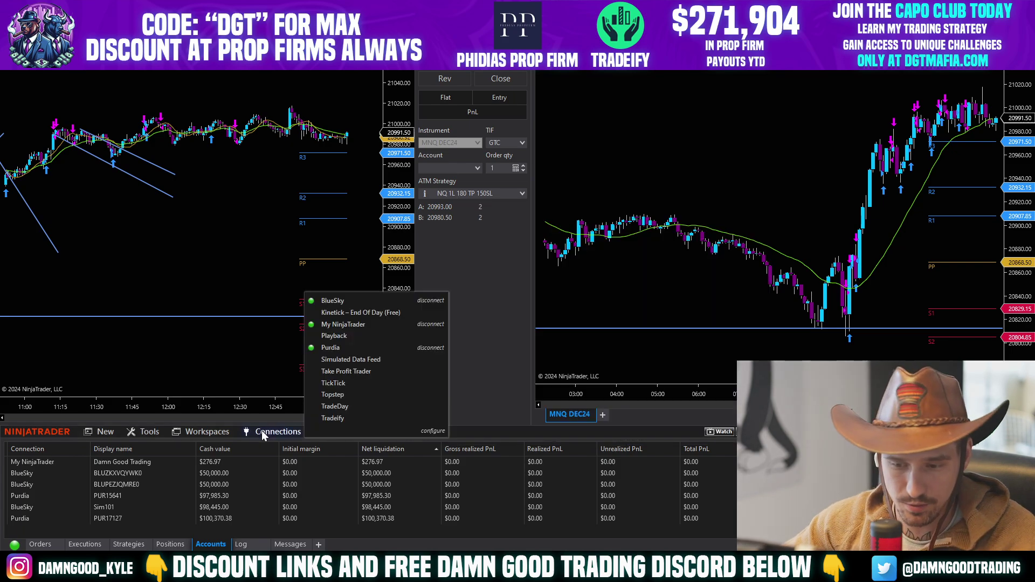
pyautogui.click(354, 419)
pyautogui.click(292, 433)
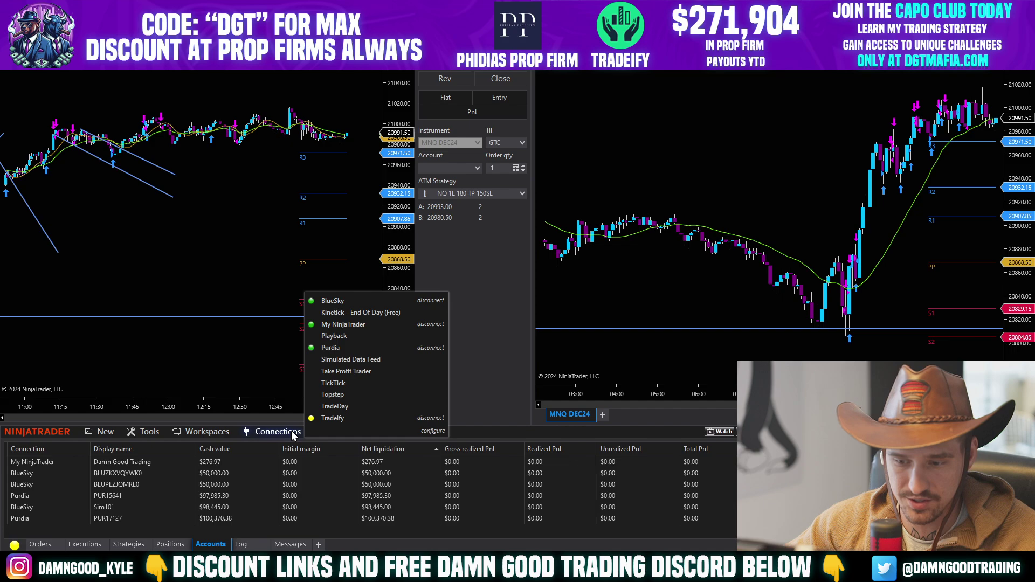
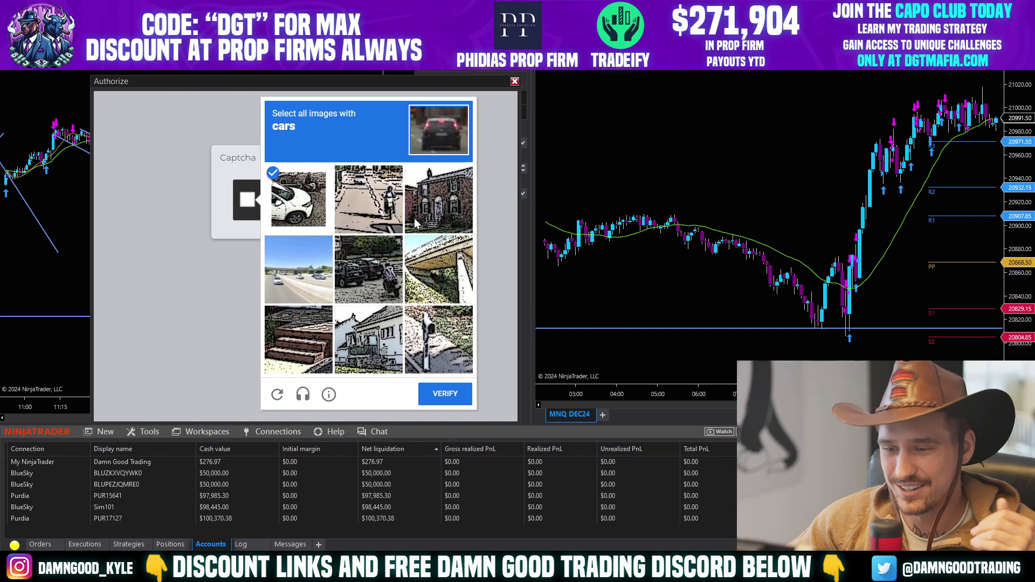
# Step: Finish the car-image captcha to complete the Tradeify authorization
pyautogui.click(381, 287)
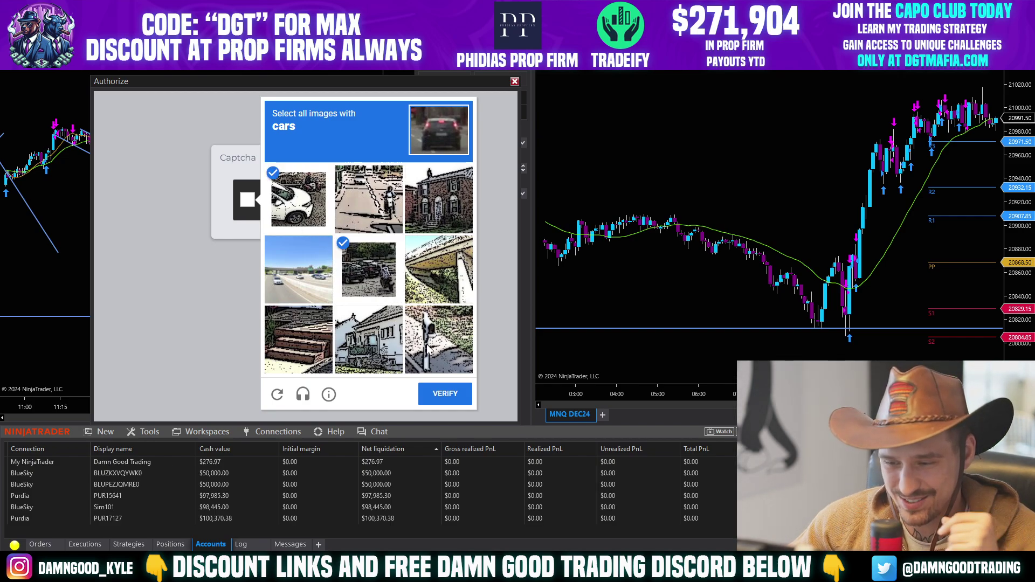
pyautogui.click(300, 269)
pyautogui.click(446, 393)
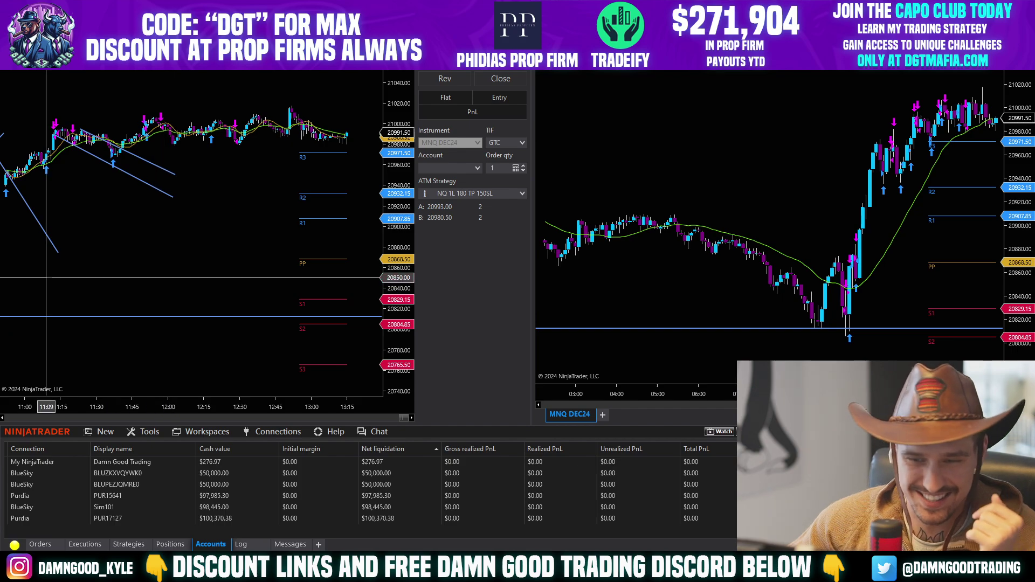
# Step: Enlarge the Control Center's accounts list upward so every Tradeify row is visible
pyautogui.click(269, 437)
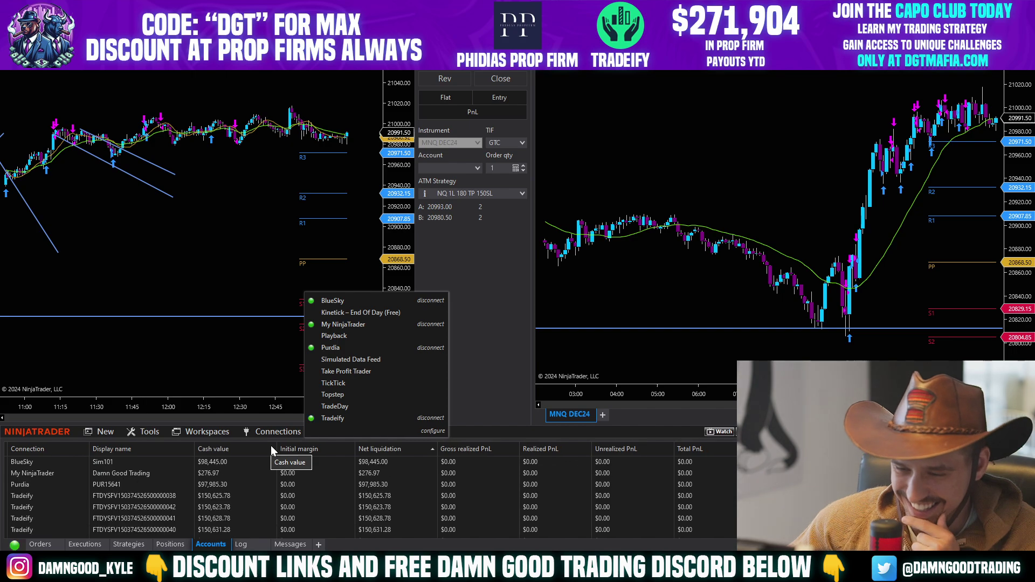
pyautogui.click(282, 428)
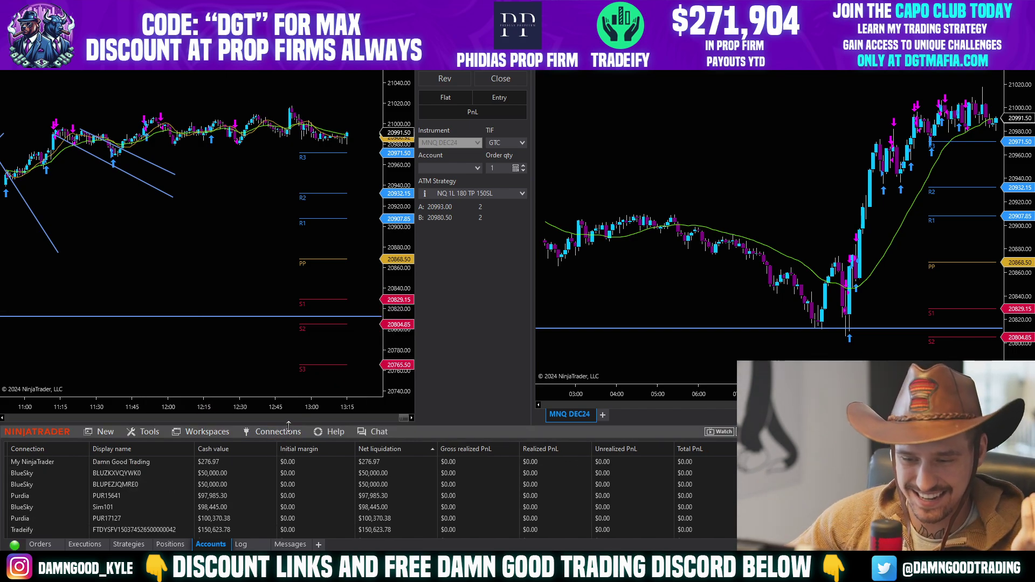
pyautogui.moveTo(194, 426); pyautogui.dragTo(194, 234)
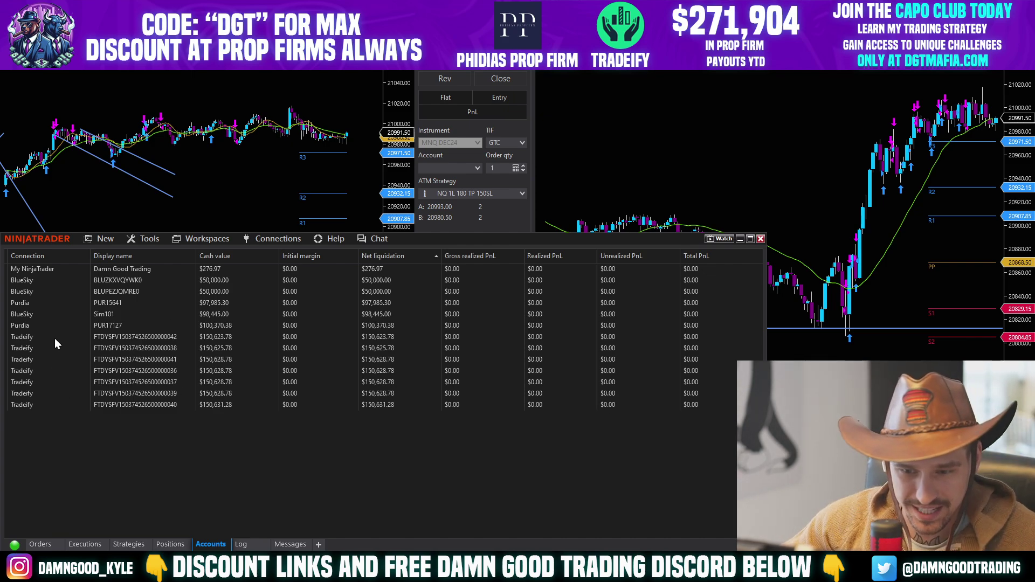
# Step: Connect the Take Profit Trader account, solving its stairs reCAPTCHA, then check the connection status
pyautogui.click(264, 241)
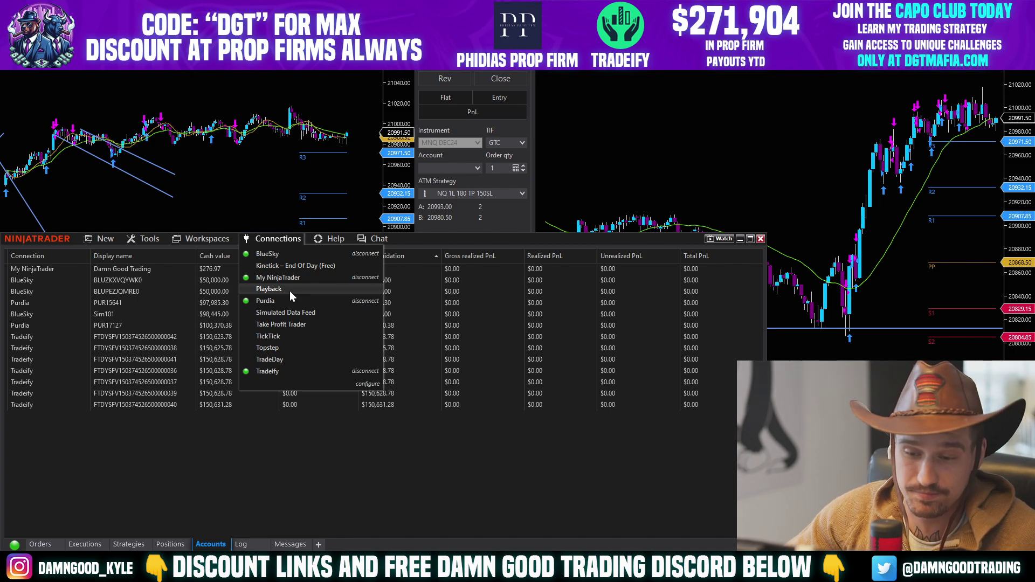
pyautogui.click(284, 327)
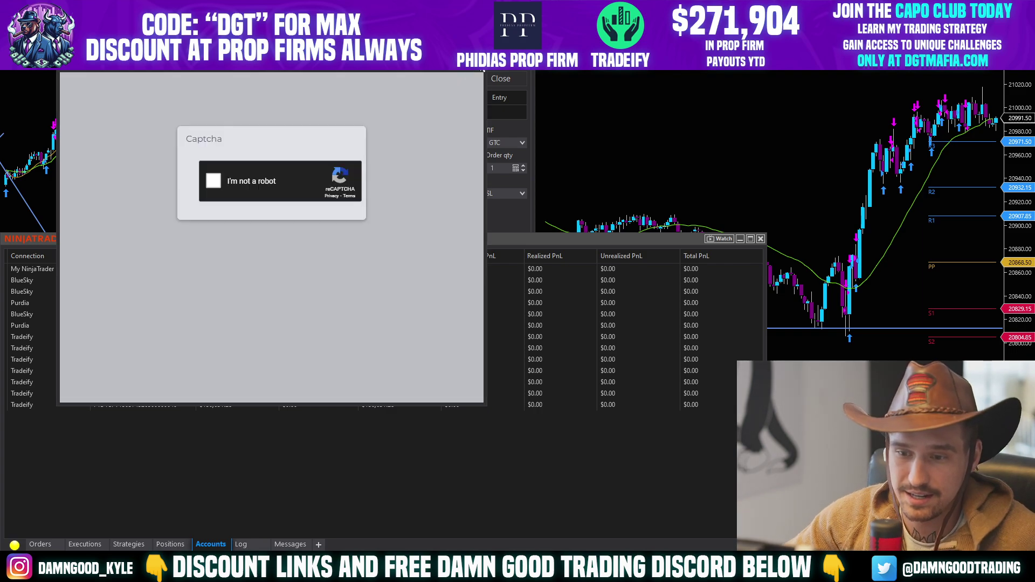
pyautogui.click(213, 181)
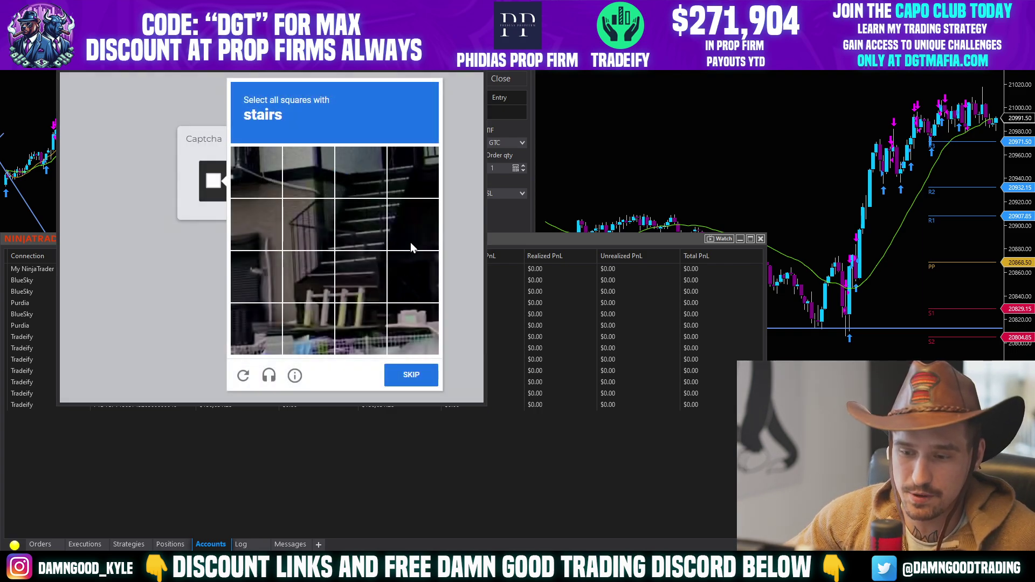
pyautogui.click(308, 276)
pyautogui.click(308, 225)
pyautogui.click(357, 219)
pyautogui.click(361, 172)
pyautogui.click(366, 276)
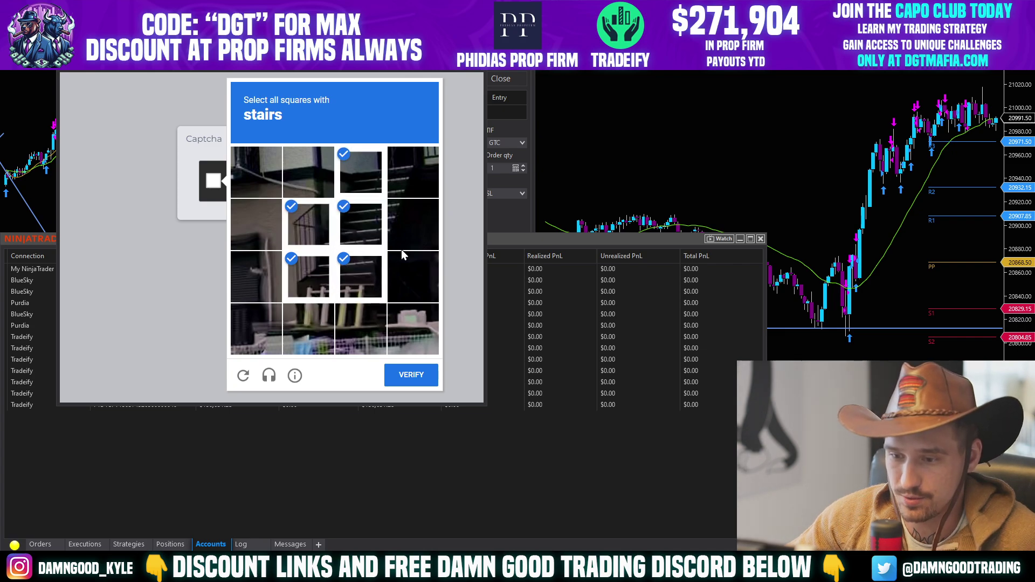
pyautogui.click(411, 374)
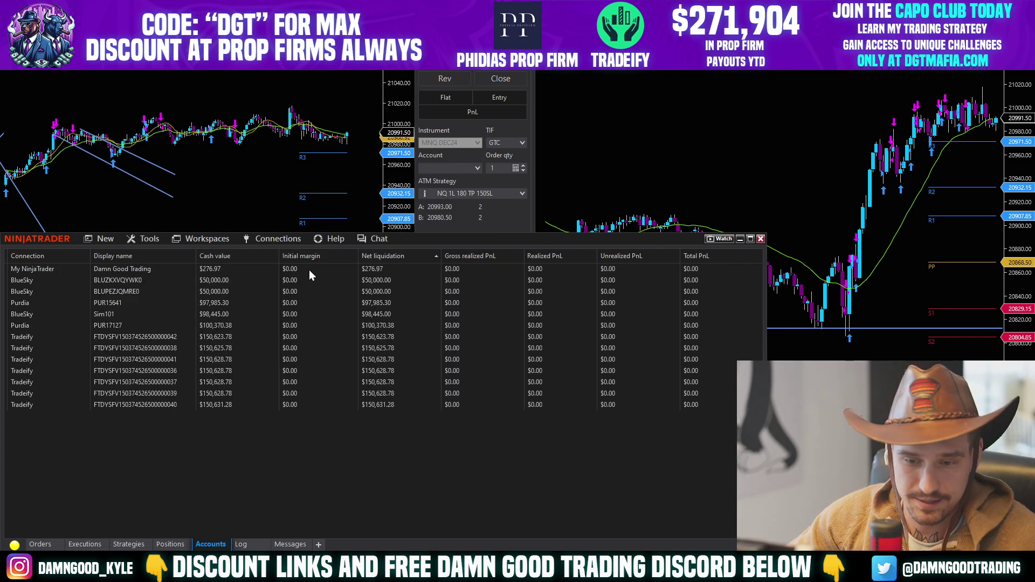
pyautogui.click(278, 238)
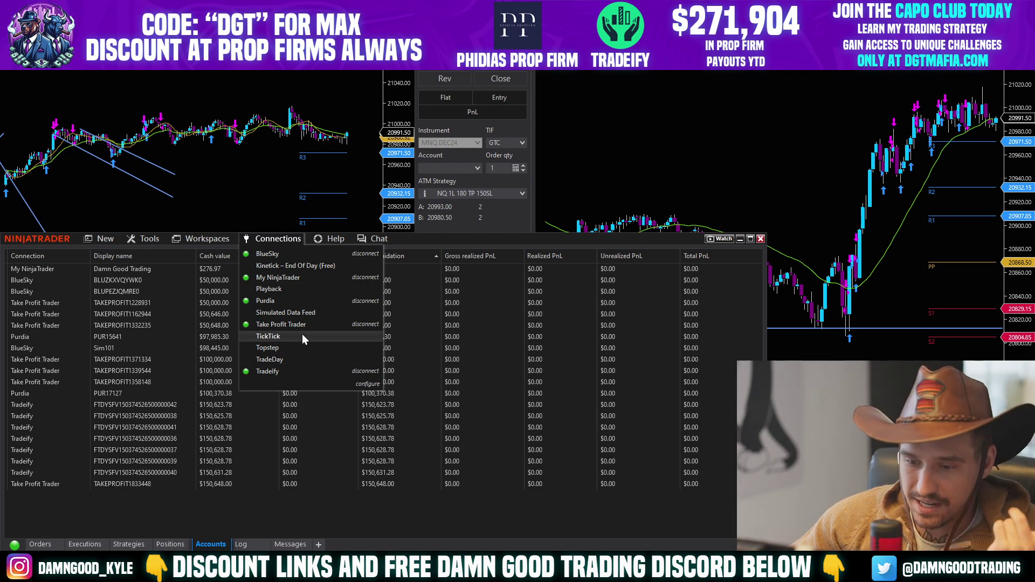
# Step: Connect the TickTick account by passing the bridges captcha, then check its connection status
pyautogui.moveTo(335, 239)
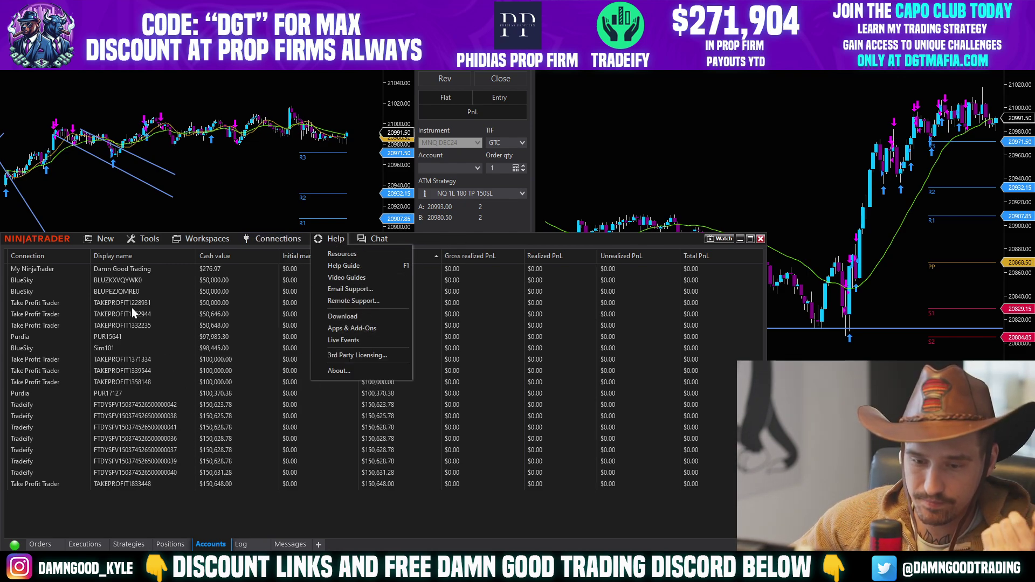
pyautogui.click(135, 508)
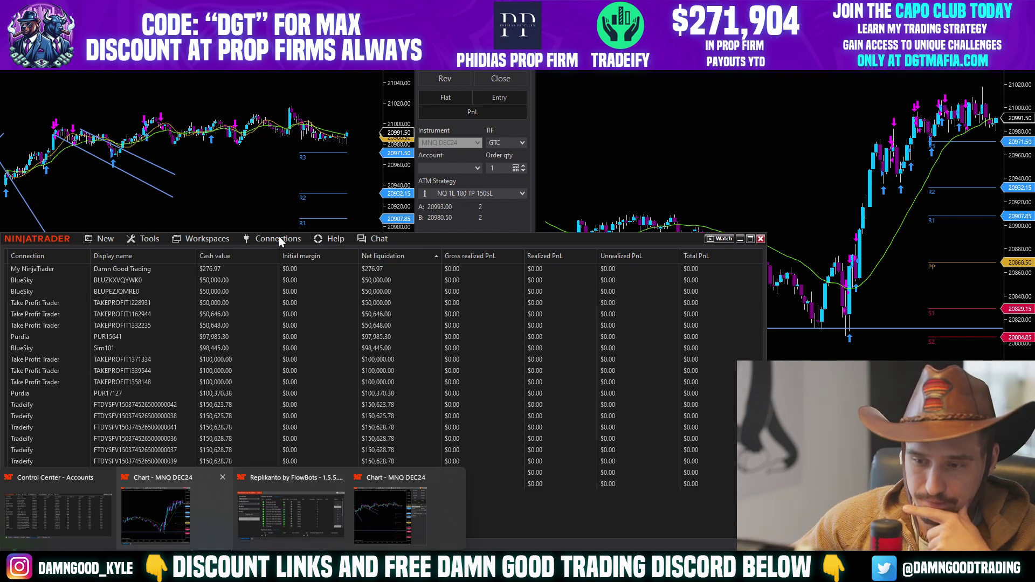
pyautogui.moveTo(277, 238)
pyautogui.click(280, 338)
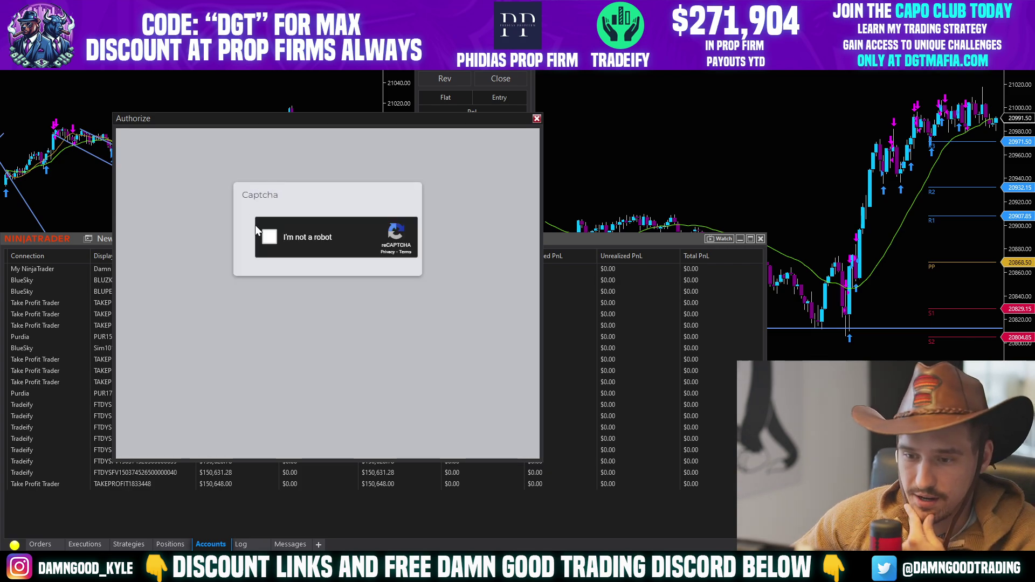
pyautogui.click(268, 237)
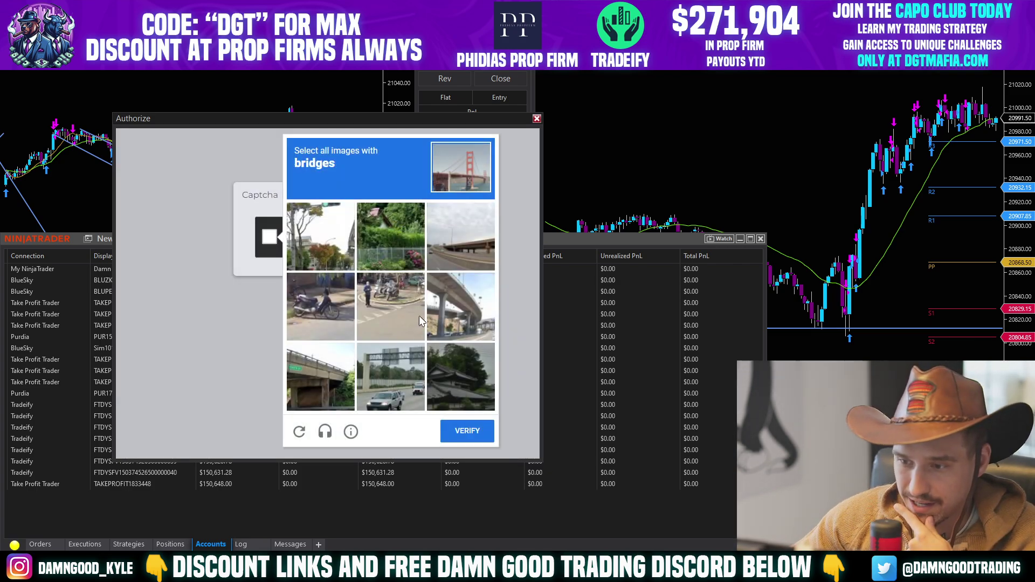
pyautogui.click(459, 310)
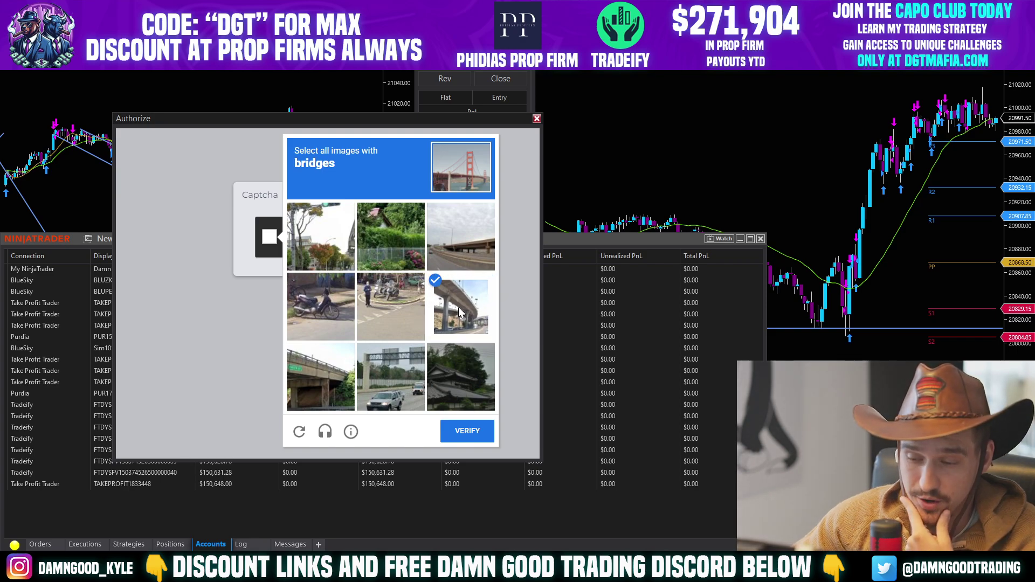
pyautogui.click(461, 237)
pyautogui.click(326, 385)
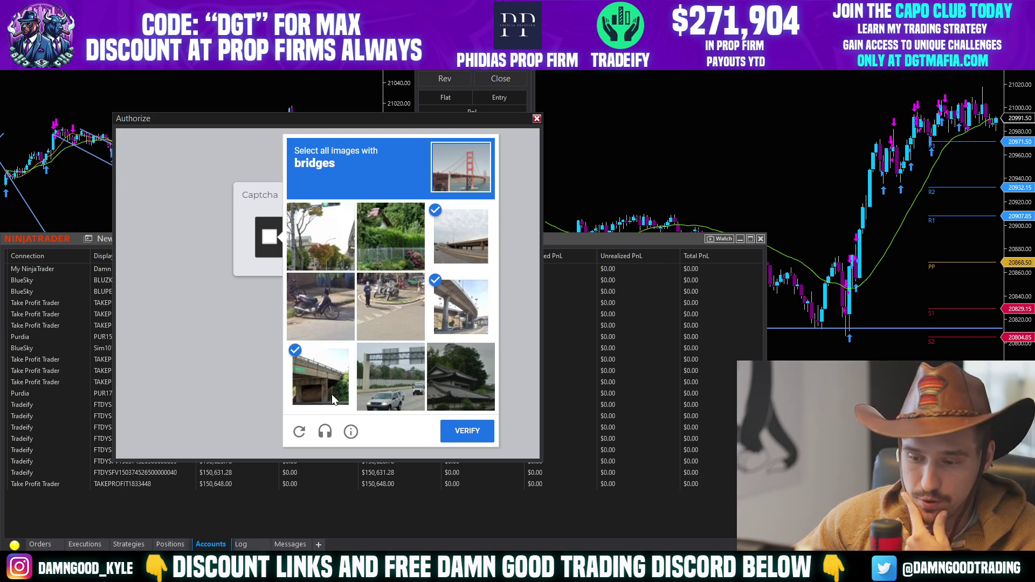
pyautogui.click(458, 440)
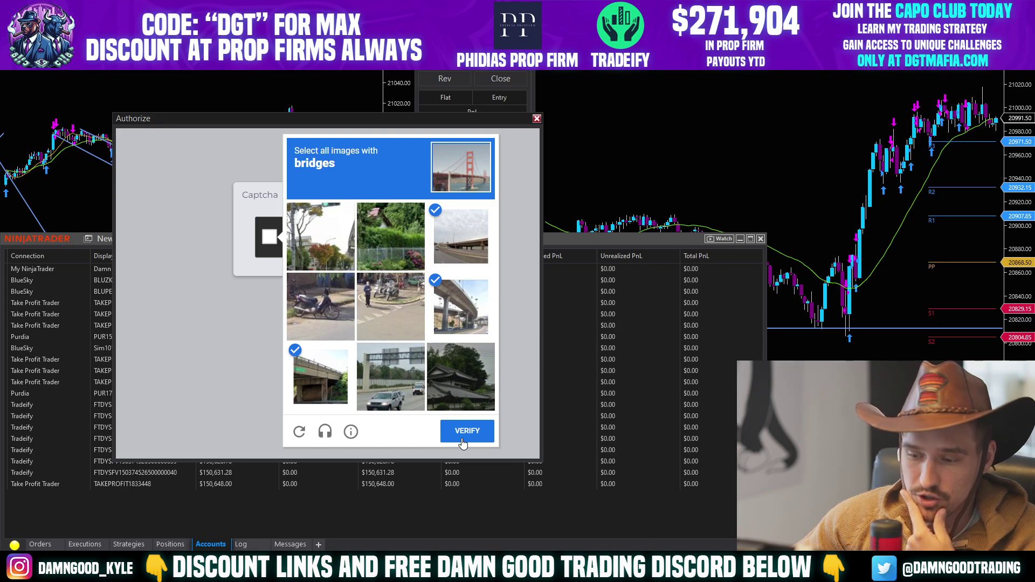
pyautogui.click(277, 239)
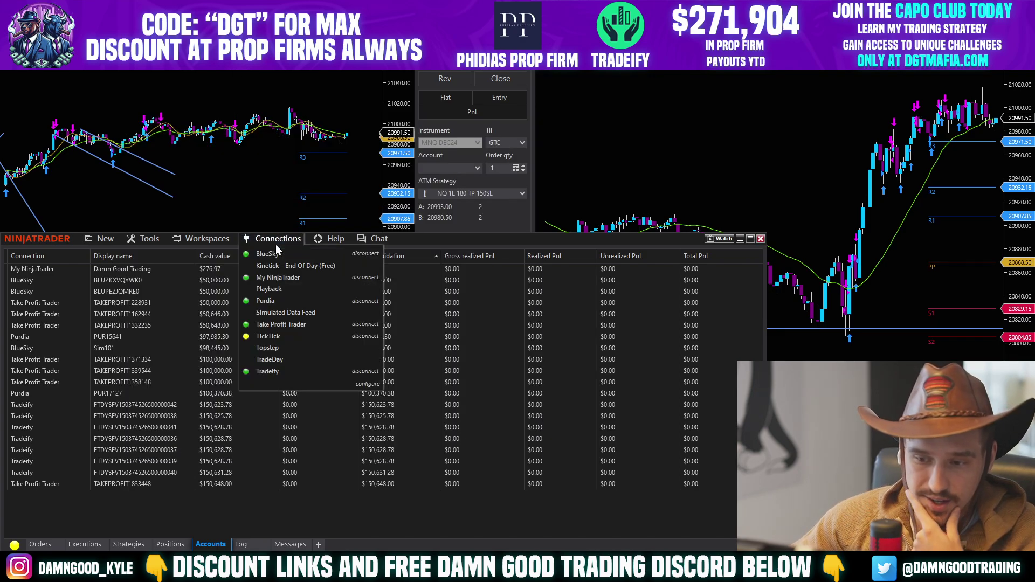
# Step: Shrink the accounts window and keep the NQ 1L 180 TP 150SL ATM strategy selected
pyautogui.click(277, 238)
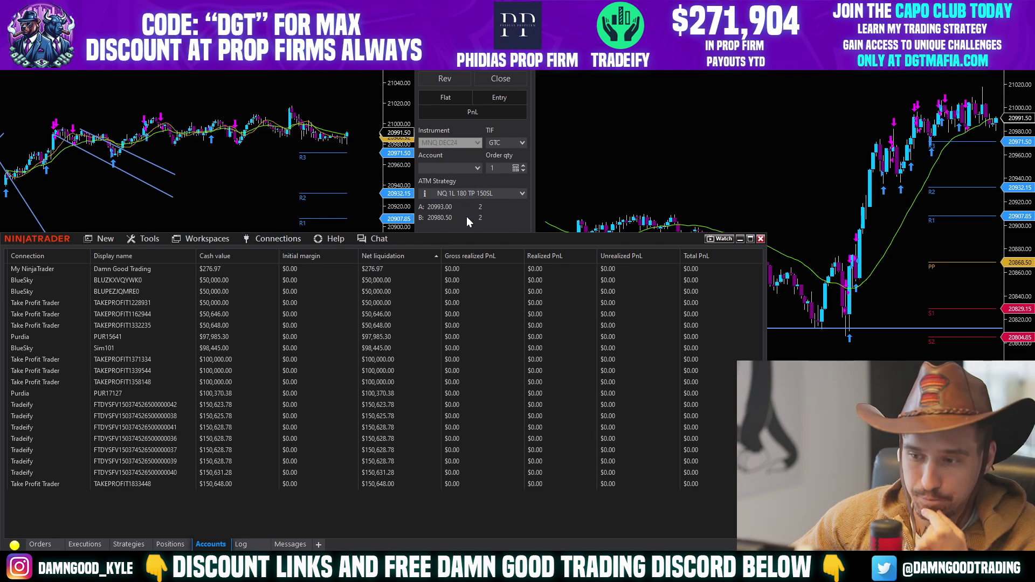
pyautogui.moveTo(483, 237); pyautogui.dragTo(479, 350)
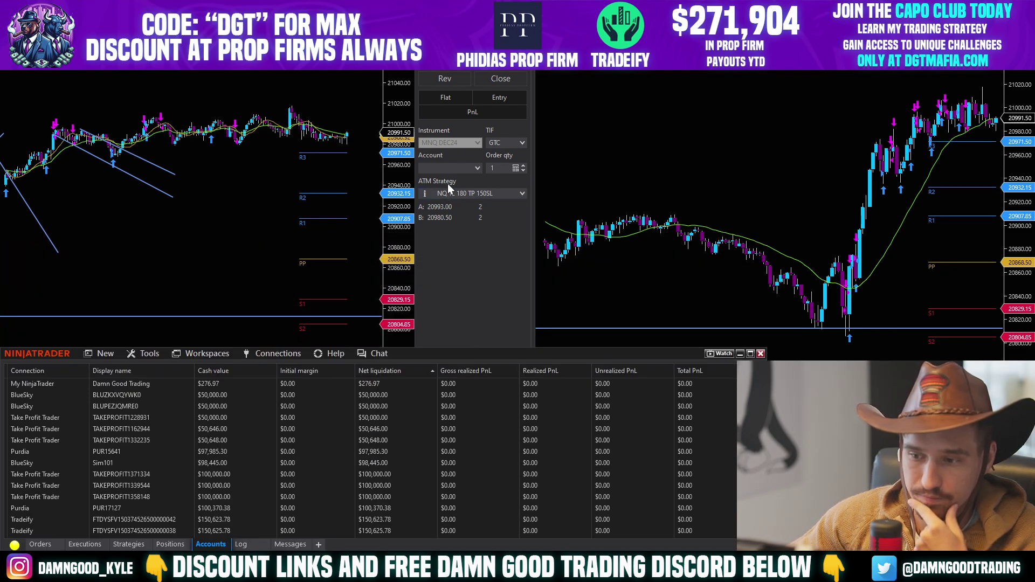
pyautogui.click(485, 195)
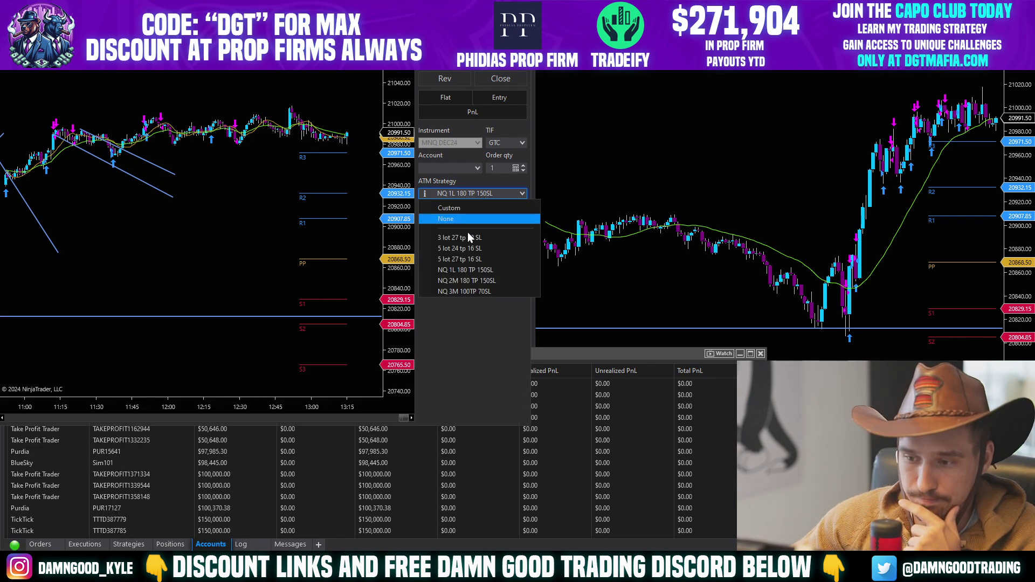
pyautogui.click(465, 270)
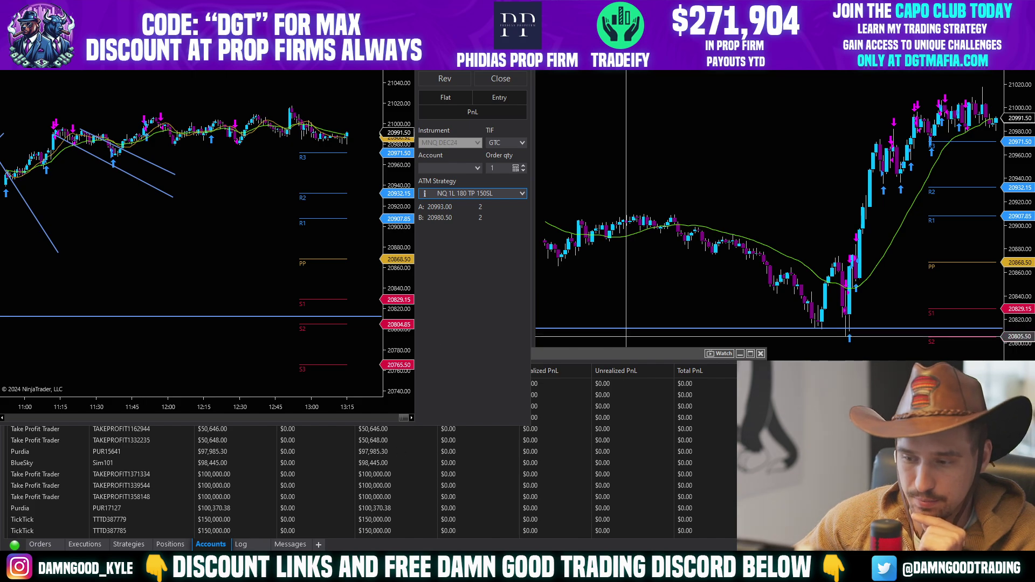
# Step: Review the accounts list, then reposition the Replikanto copier window up and to the left
pyautogui.click(377, 437)
pyautogui.scroll(-4, 270, 436)
pyautogui.scroll(4, 176, 424)
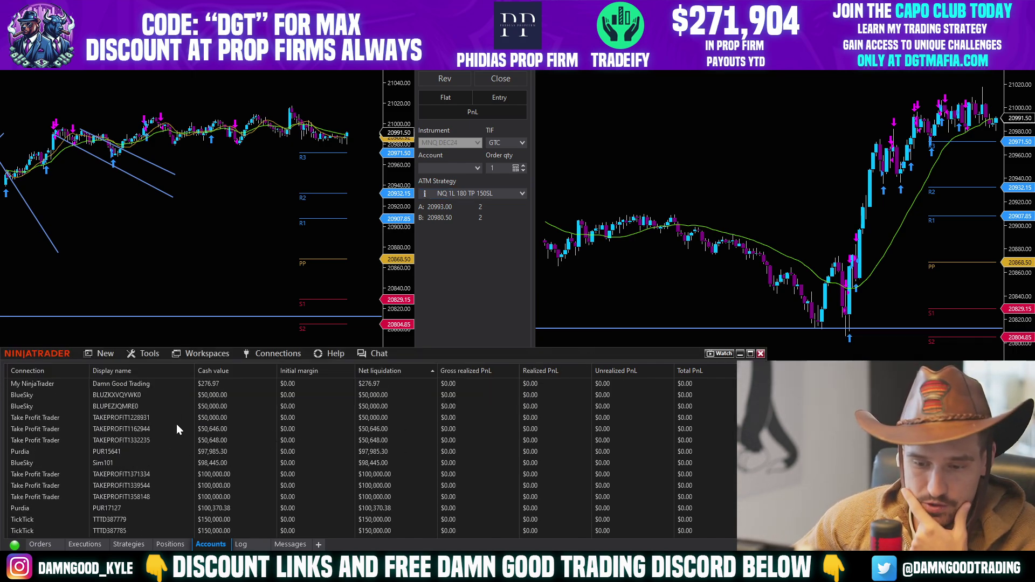
pyautogui.scroll(-4, 176, 424)
pyautogui.moveTo(291, 574)
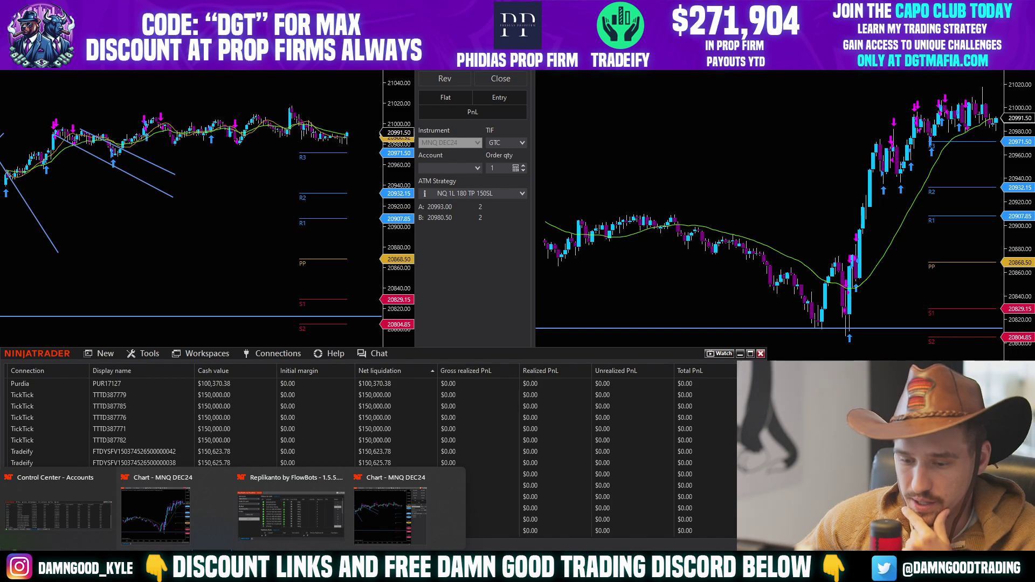
pyautogui.click(274, 513)
pyautogui.moveTo(584, 168); pyautogui.dragTo(482, 139)
pyautogui.click(263, 358)
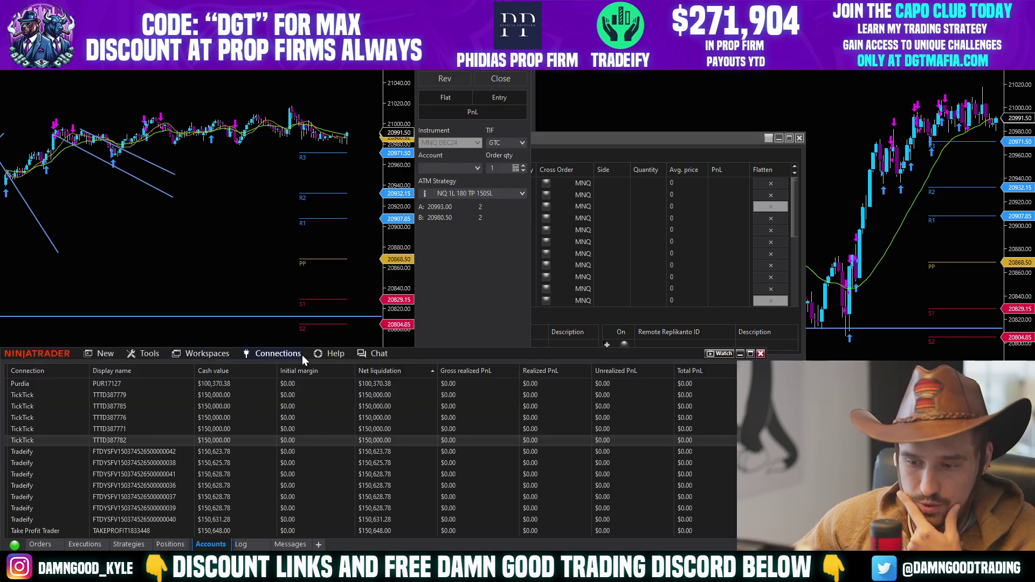
# Step: Browse the Tools, Connections and Help menus, then show New > FlowBots with Replikanto
pyautogui.click(145, 356)
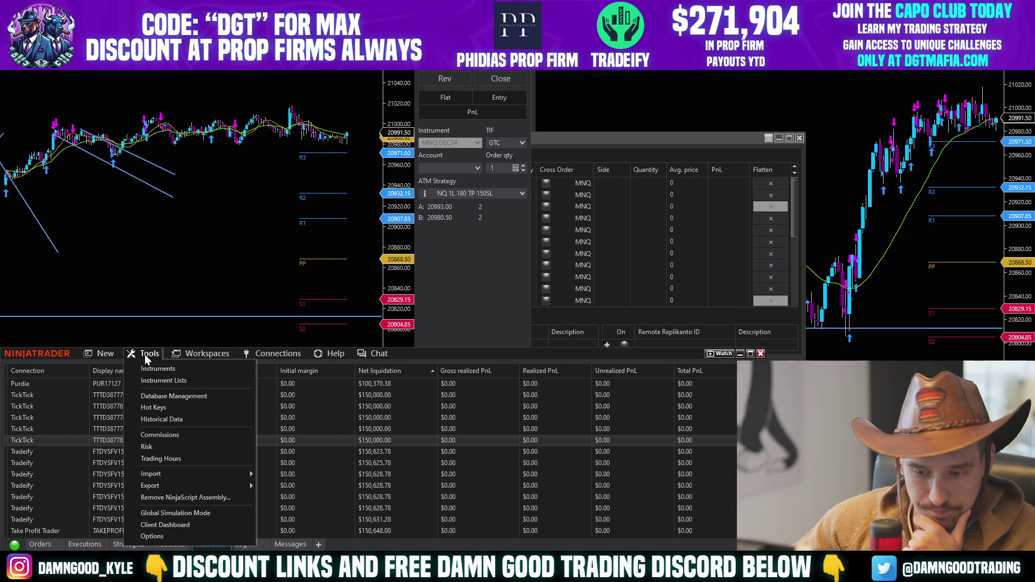
pyautogui.click(145, 356)
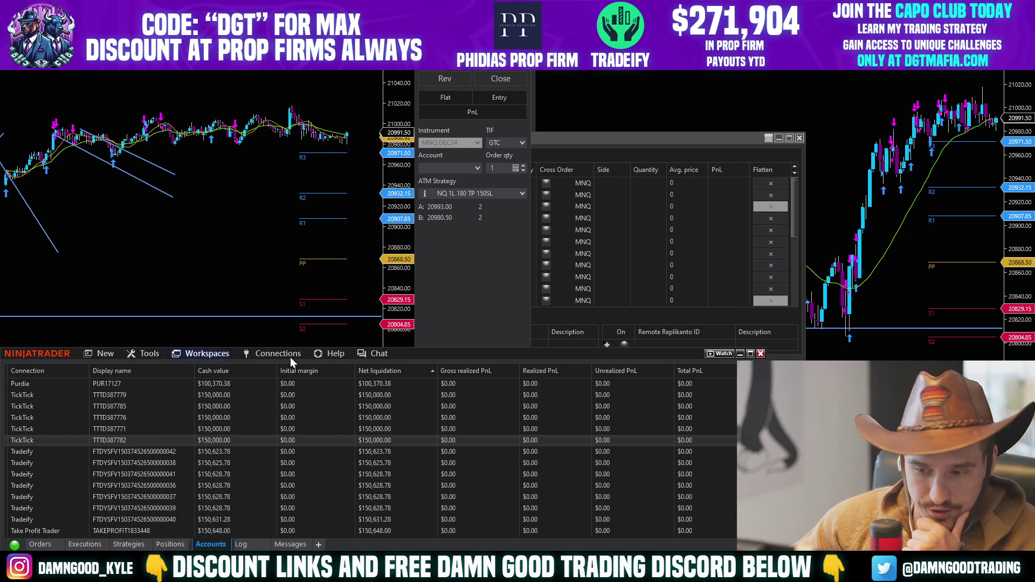
pyautogui.click(260, 351)
pyautogui.click(283, 354)
pyautogui.click(332, 355)
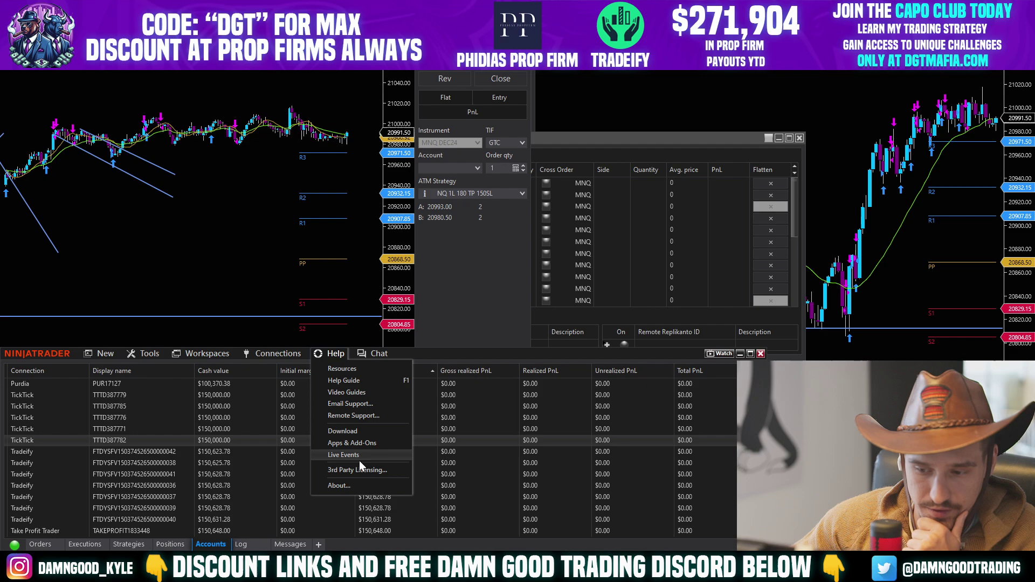
pyautogui.click(158, 354)
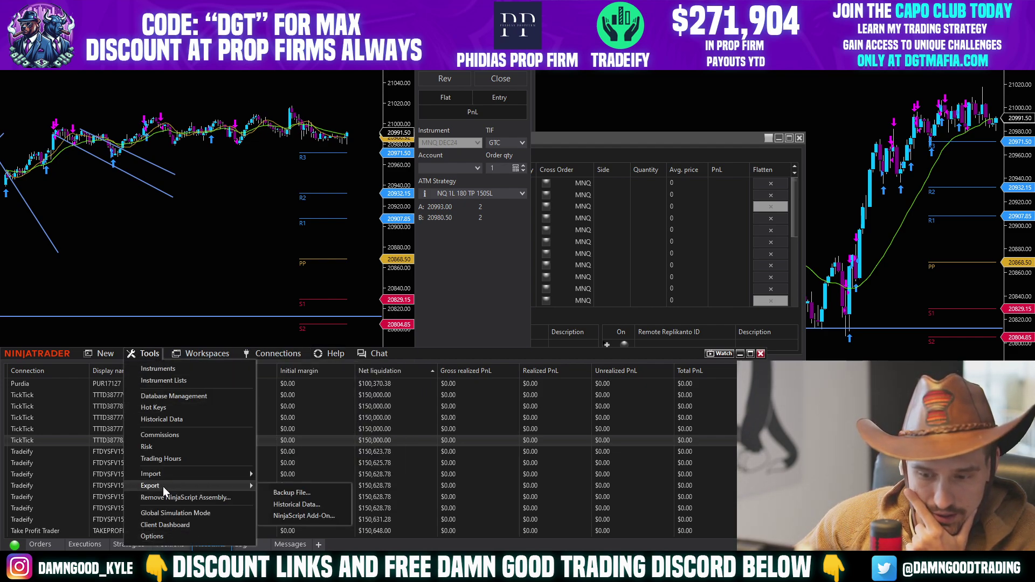
pyautogui.moveTo(166, 474)
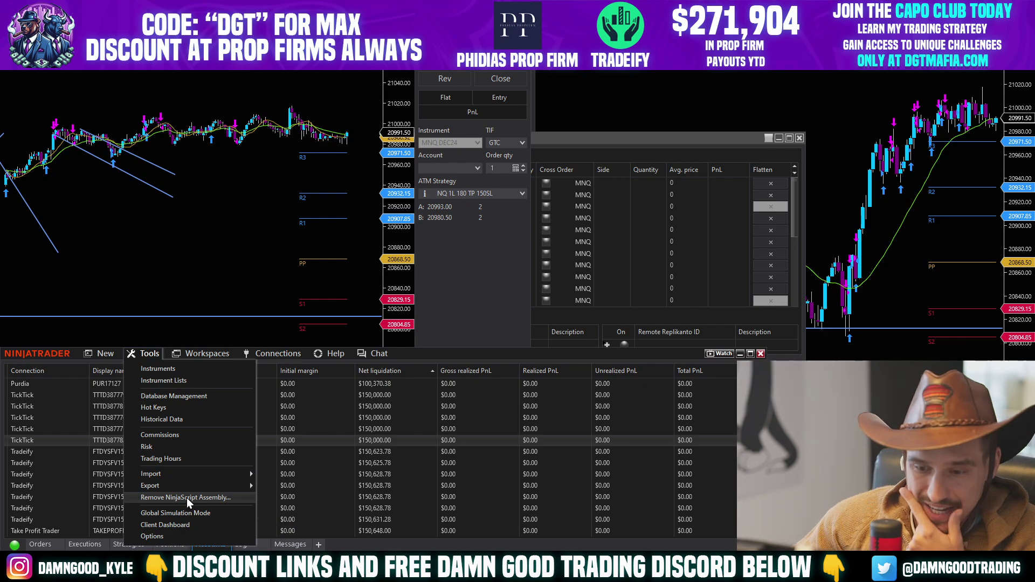
pyautogui.click(183, 526)
pyautogui.click(100, 355)
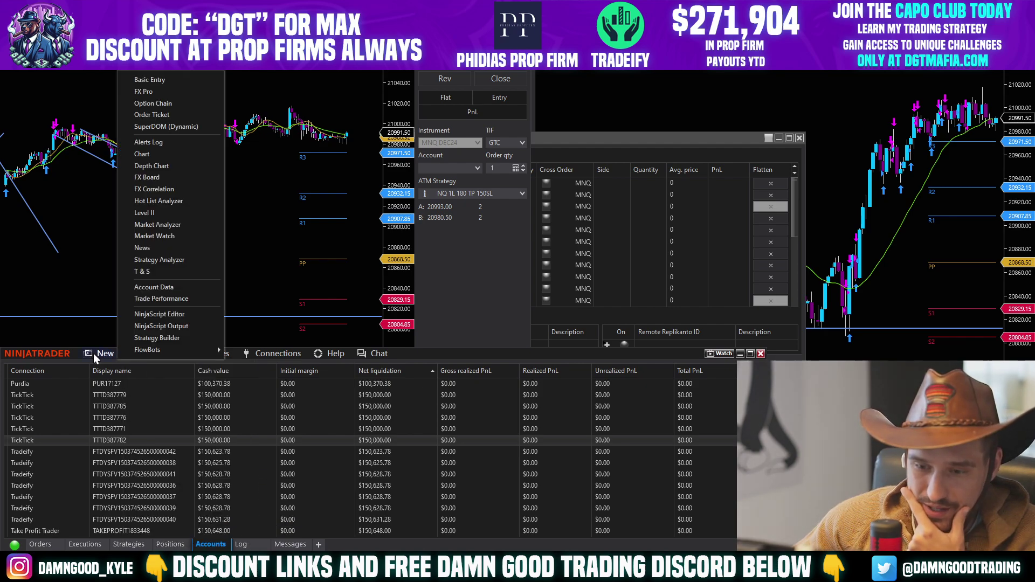
pyautogui.moveTo(150, 353)
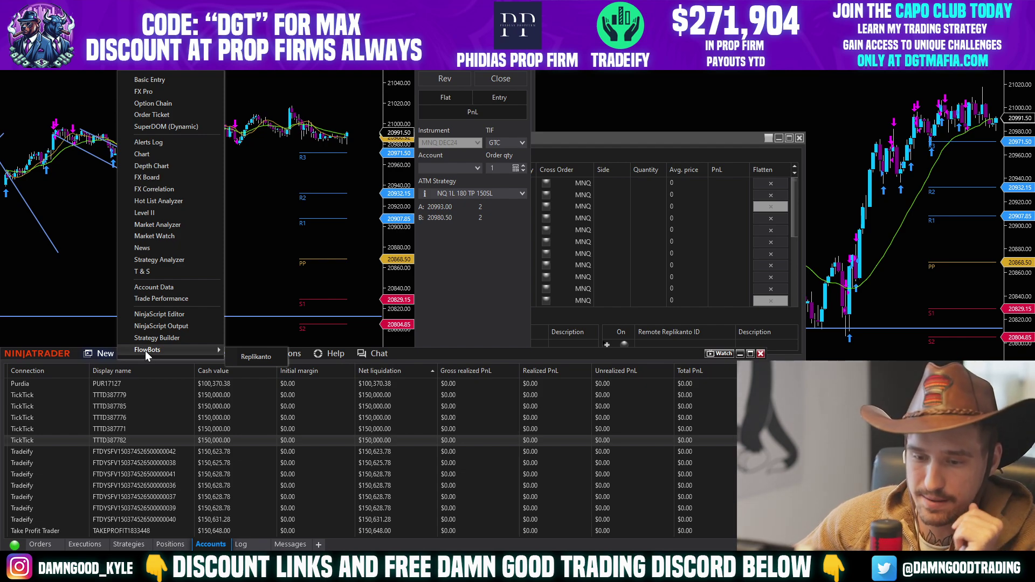
# Step: Launch Replikanto and set a TickTick account as the Leader Account
pyautogui.click(256, 359)
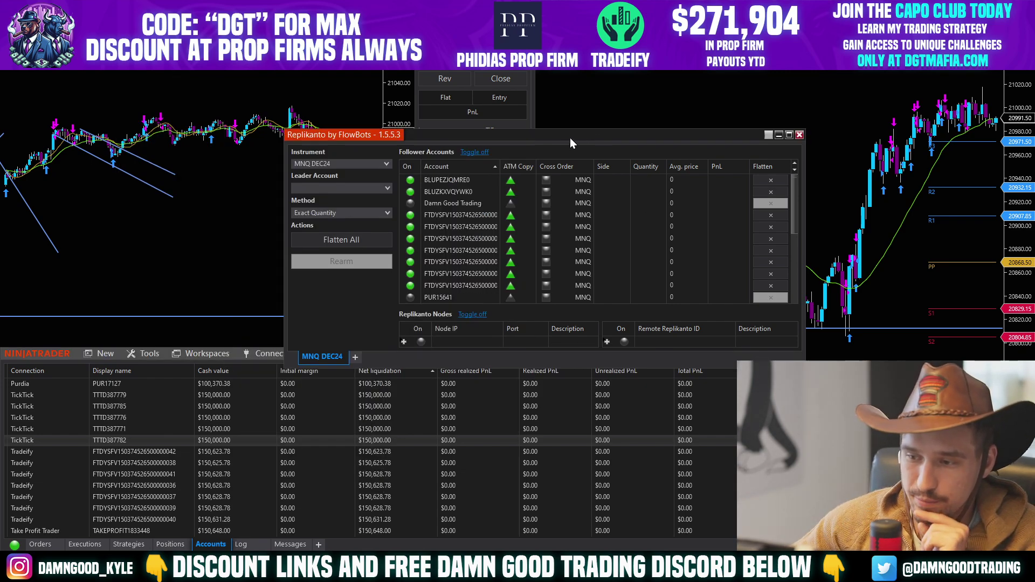
pyautogui.moveTo(570, 137); pyautogui.dragTo(514, 111)
pyautogui.click(313, 164)
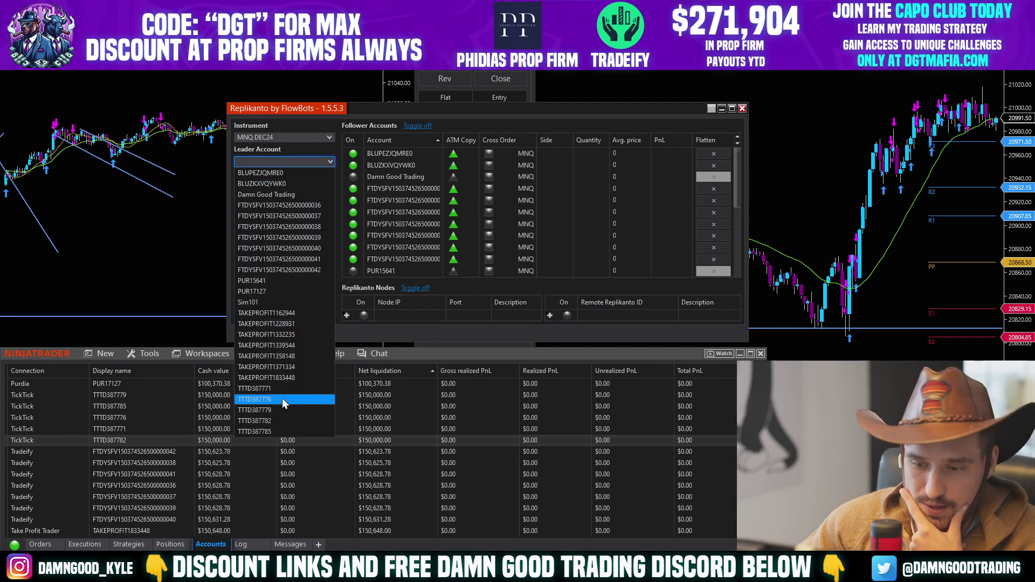
pyautogui.click(261, 389)
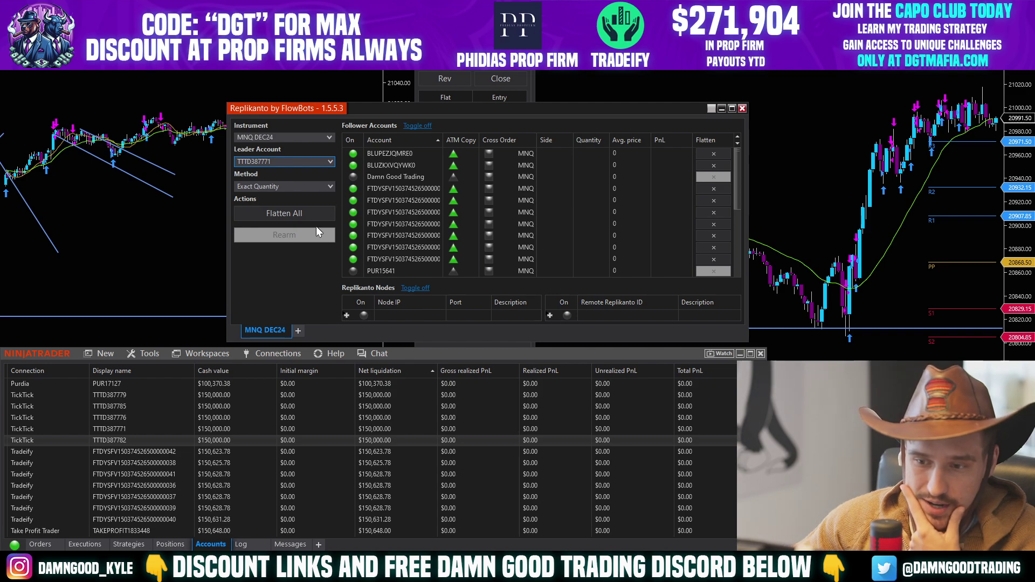
# Step: Make the Replikanto window taller so all follower accounts are listed
pyautogui.scroll(-5, 377, 253)
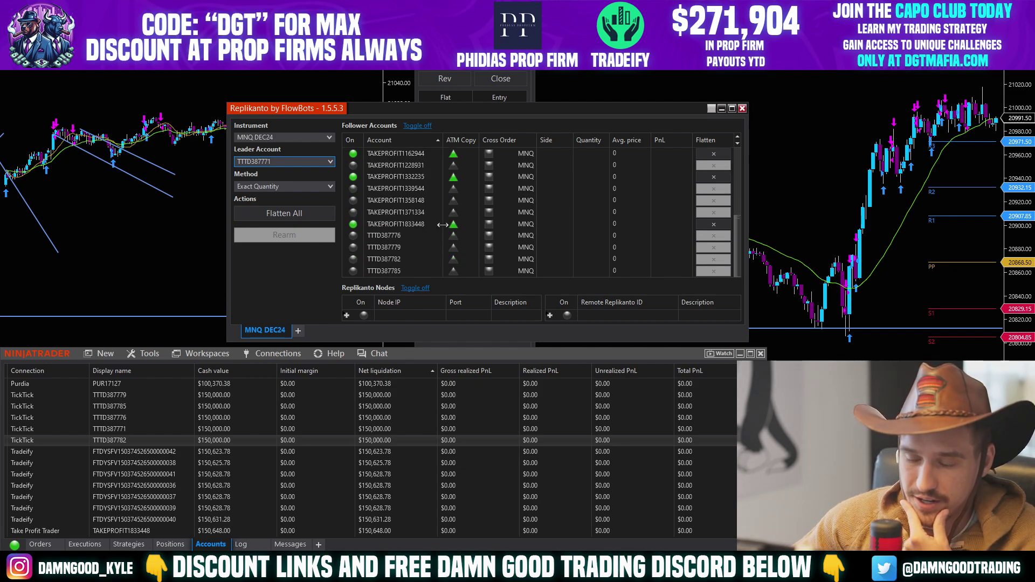
pyautogui.moveTo(467, 342); pyautogui.dragTo(460, 499)
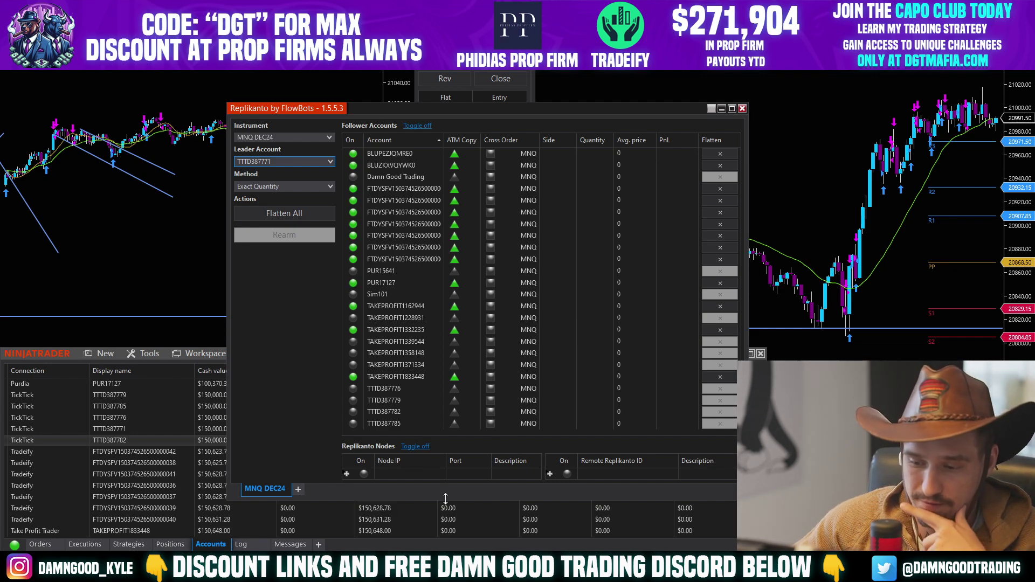
pyautogui.moveTo(445, 498); pyautogui.dragTo(444, 518)
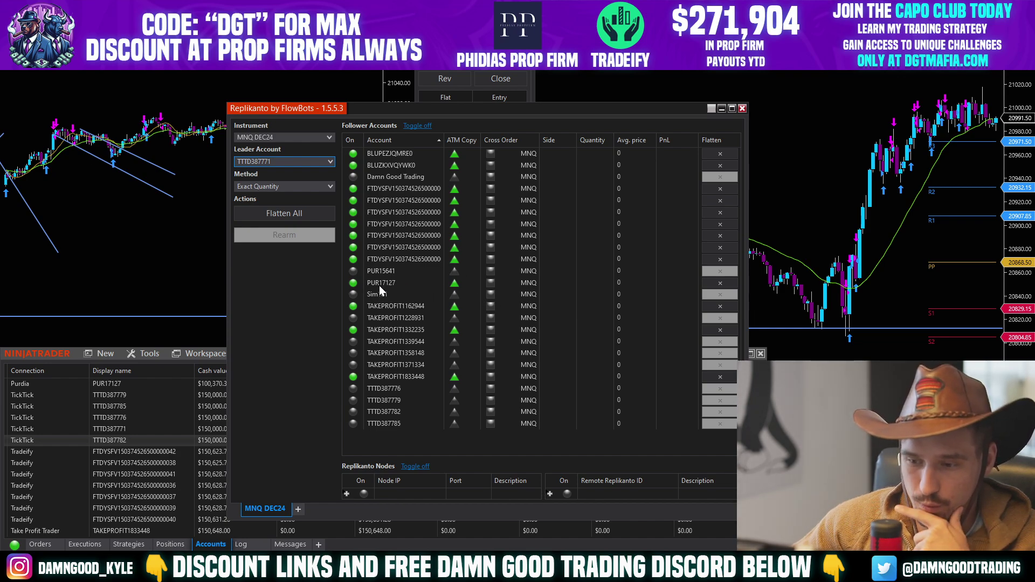
# Step: Switch copying on for four Take Profit Trader and four TickTick follower accounts
pyautogui.click(353, 317)
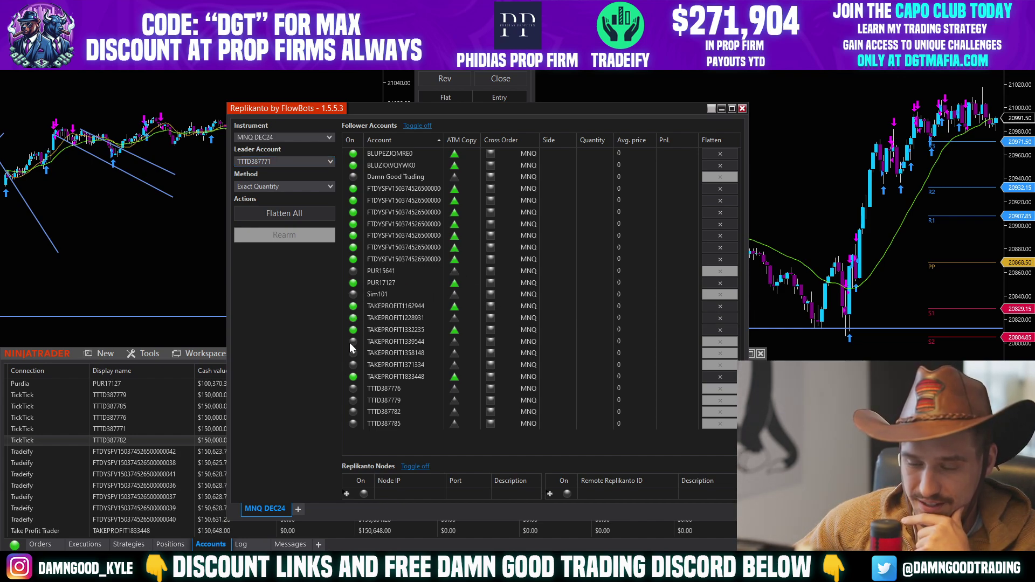
pyautogui.click(354, 341)
pyautogui.click(353, 352)
pyautogui.click(353, 365)
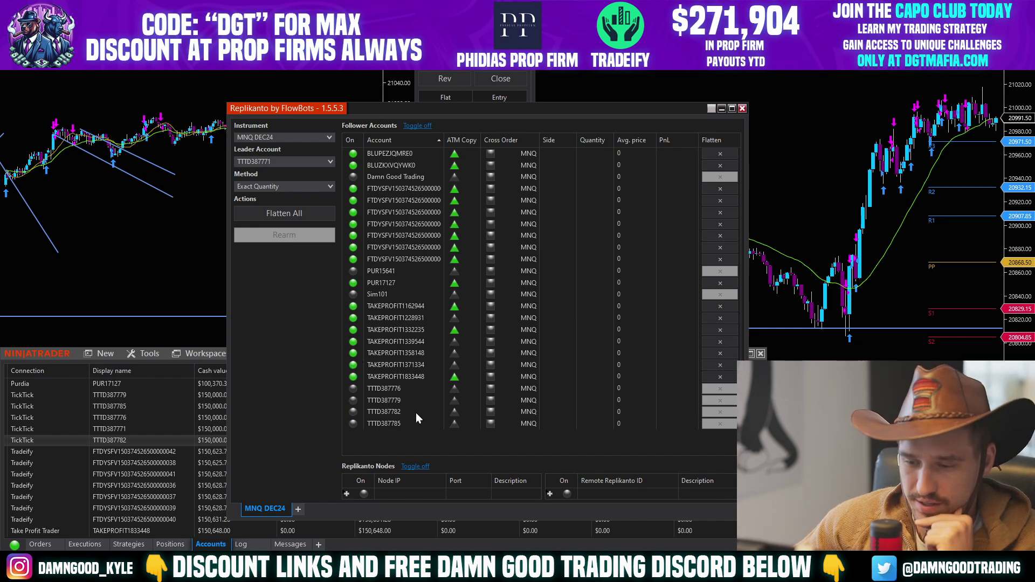
pyautogui.click(353, 388)
pyautogui.click(353, 400)
pyautogui.click(353, 411)
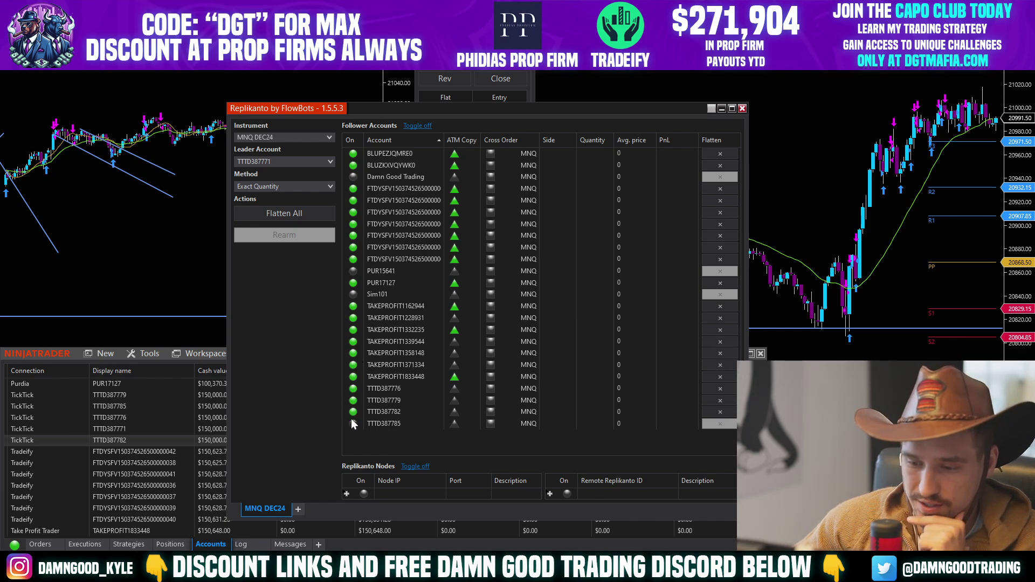
pyautogui.click(353, 424)
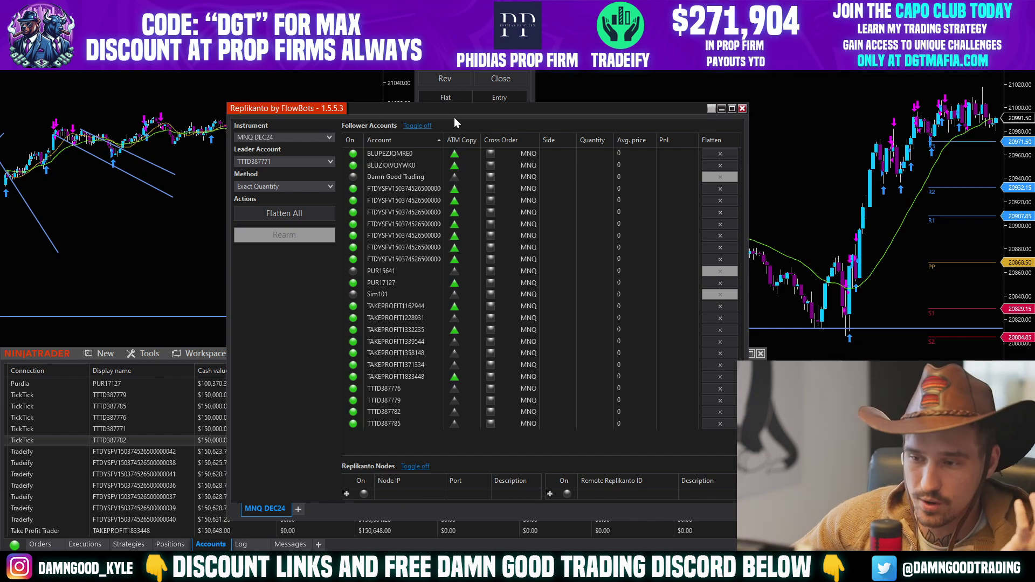
# Step: Enable ATM Copy for one Take Profit Trader follower account
pyautogui.moveTo(455, 113); pyautogui.dragTo(706, 226)
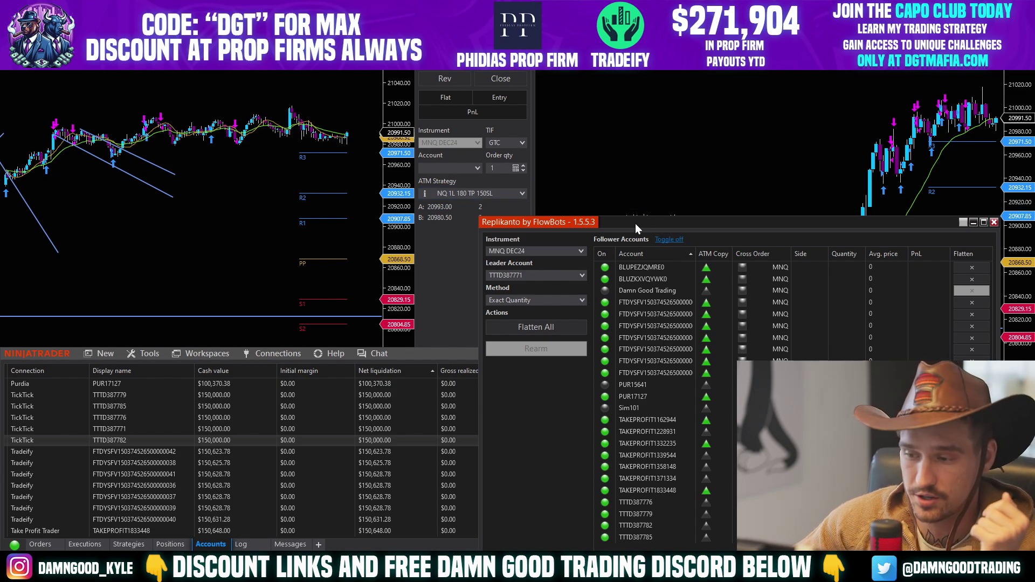
pyautogui.moveTo(638, 224); pyautogui.dragTo(328, 98)
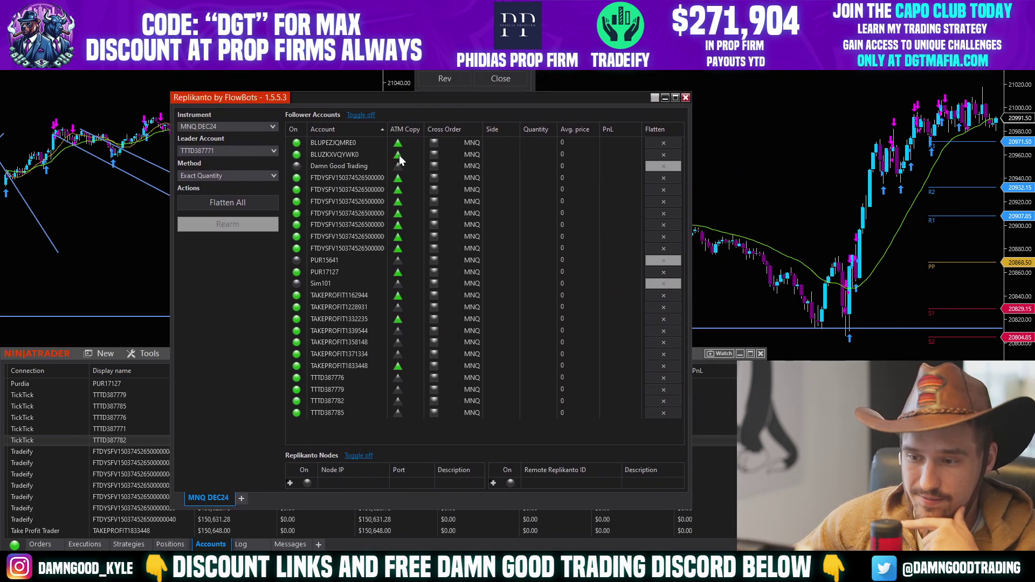
pyautogui.click(397, 307)
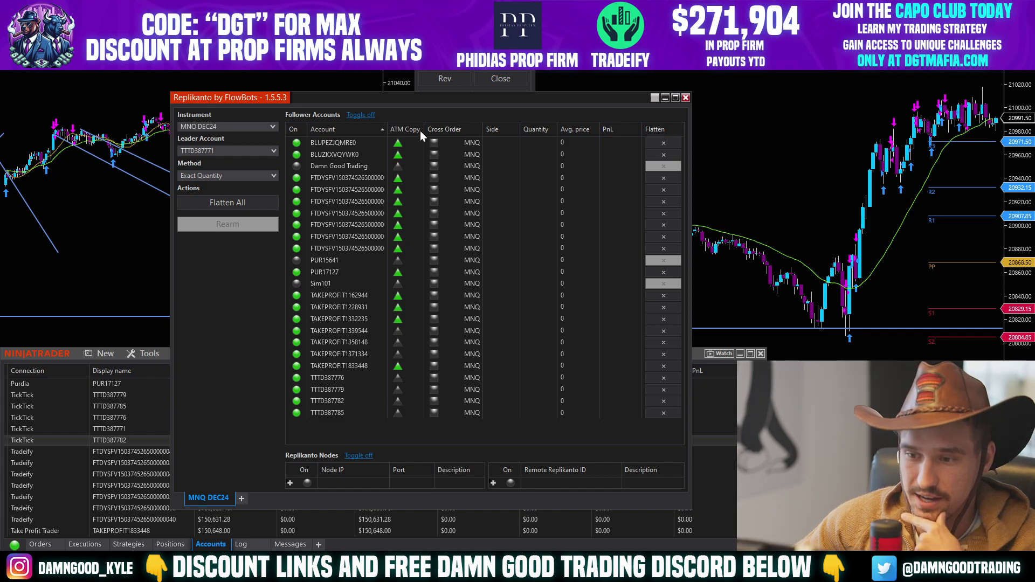